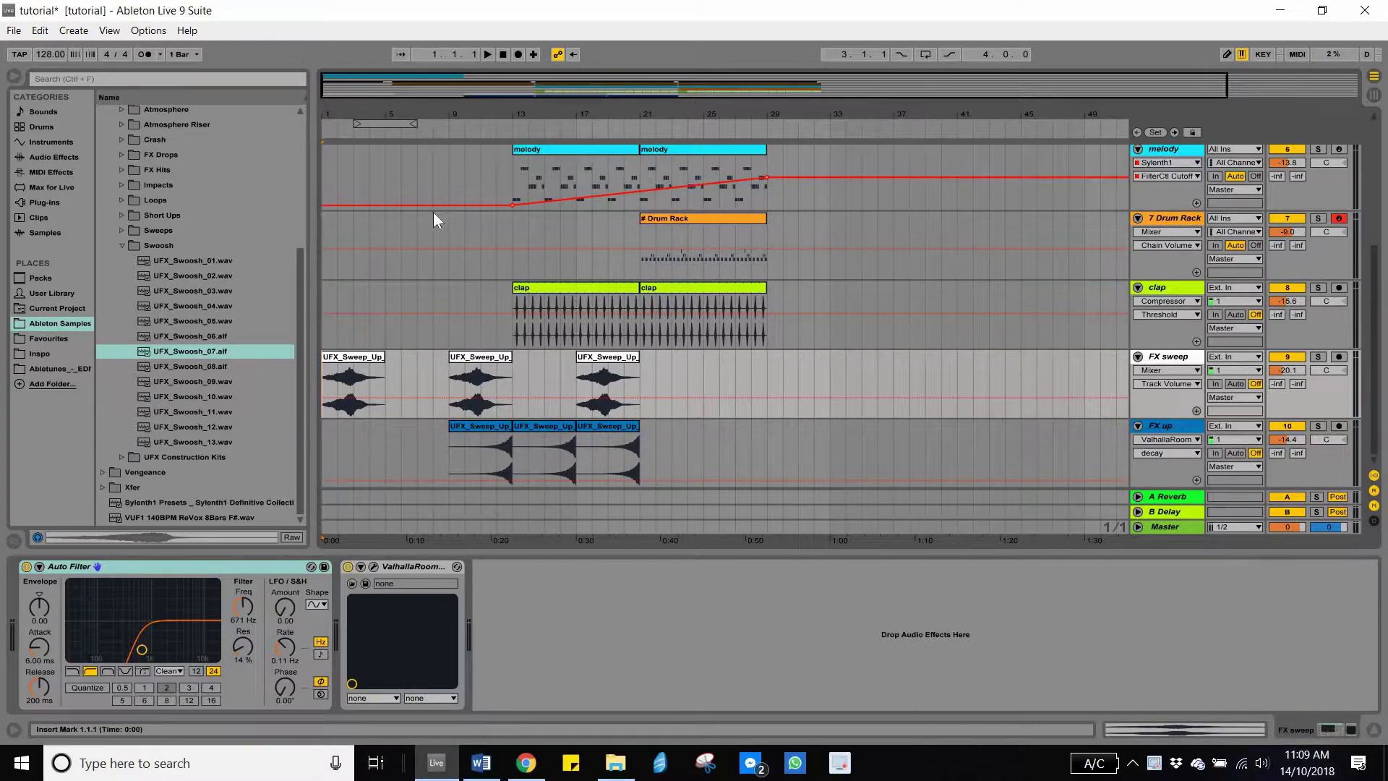
{"action": "left_click", "coordinate": [828, 243]}
{"action": "left_click", "coordinate": [826, 240]}
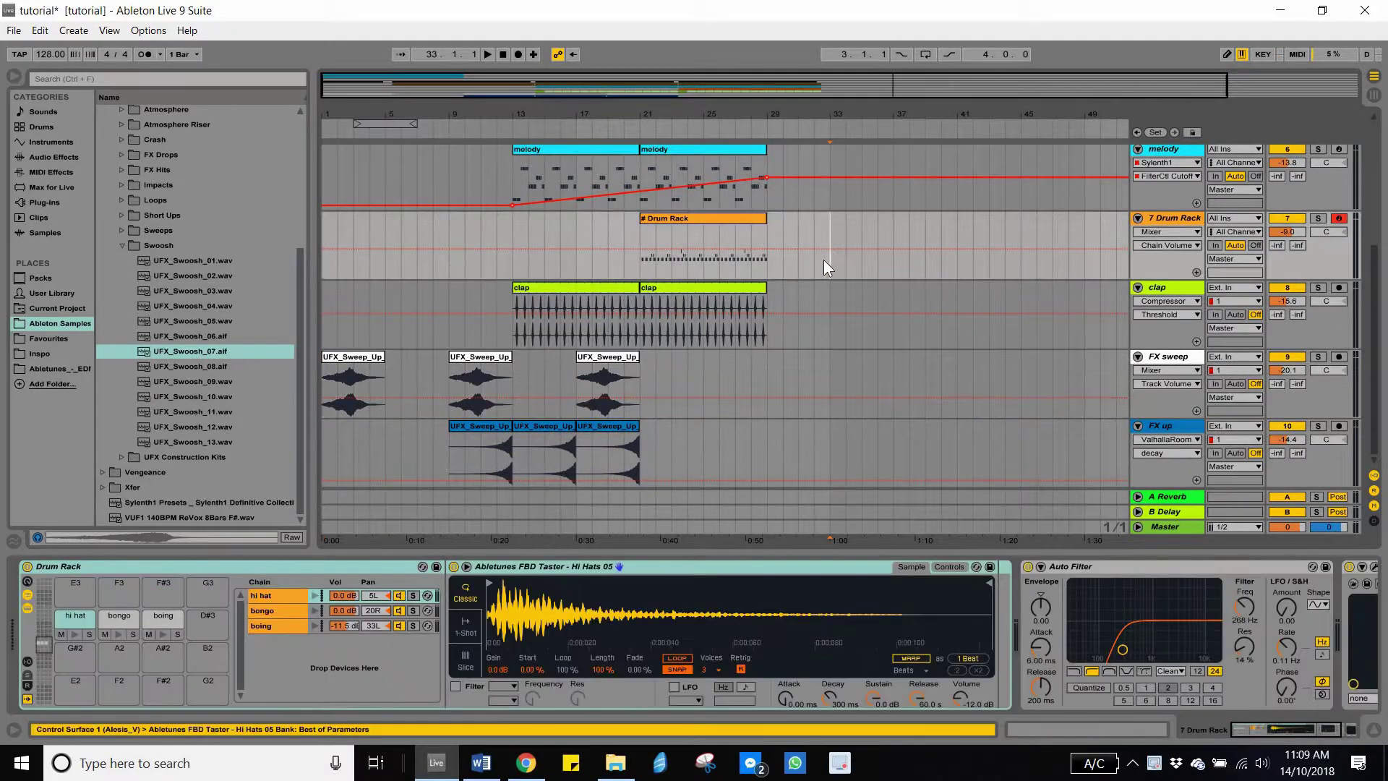
{"action": "left_click", "coordinate": [798, 311]}
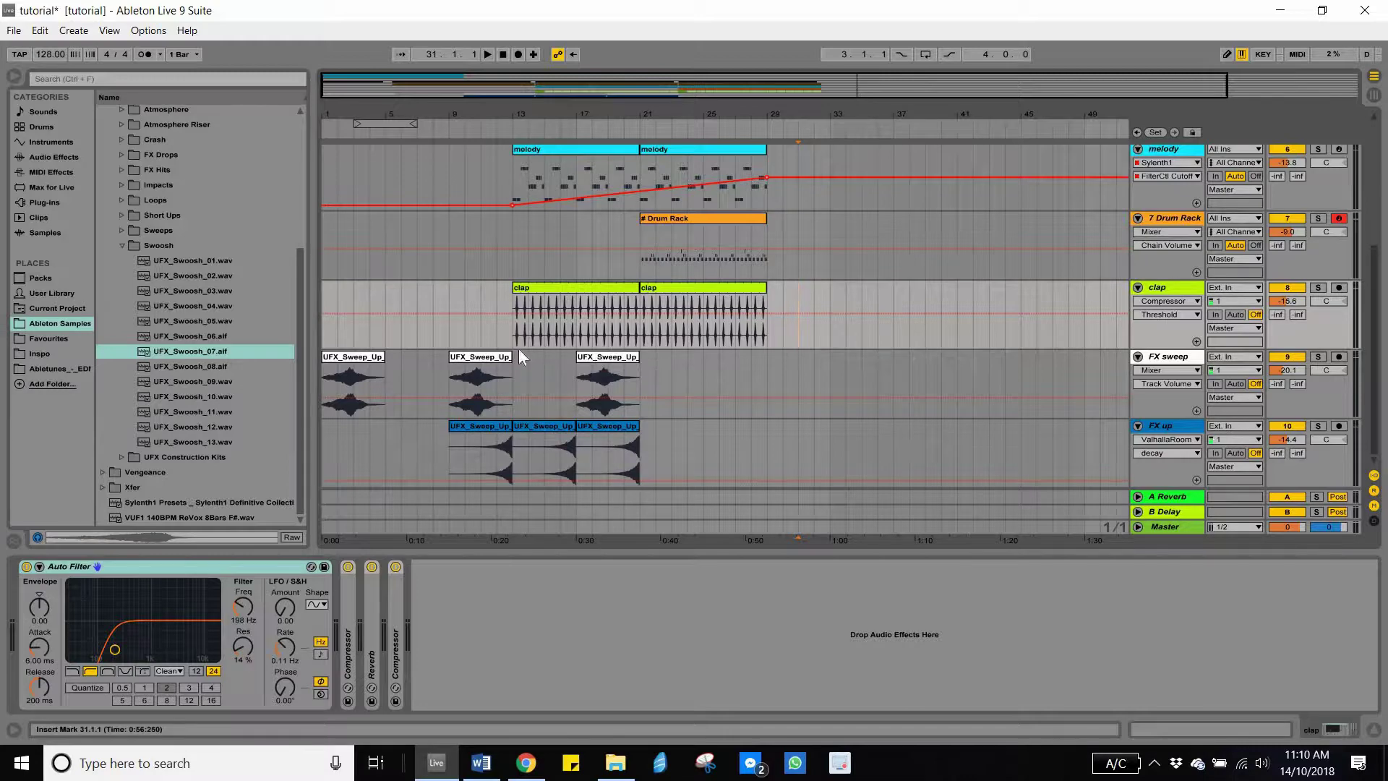
Step: Audition the FX sweep clip at bar 1, replace it with the UFX_Swoosh_07.aif sample and play the result
{"action": "left_click", "coordinate": [356, 358]}
{"action": "key", "text": "space"}
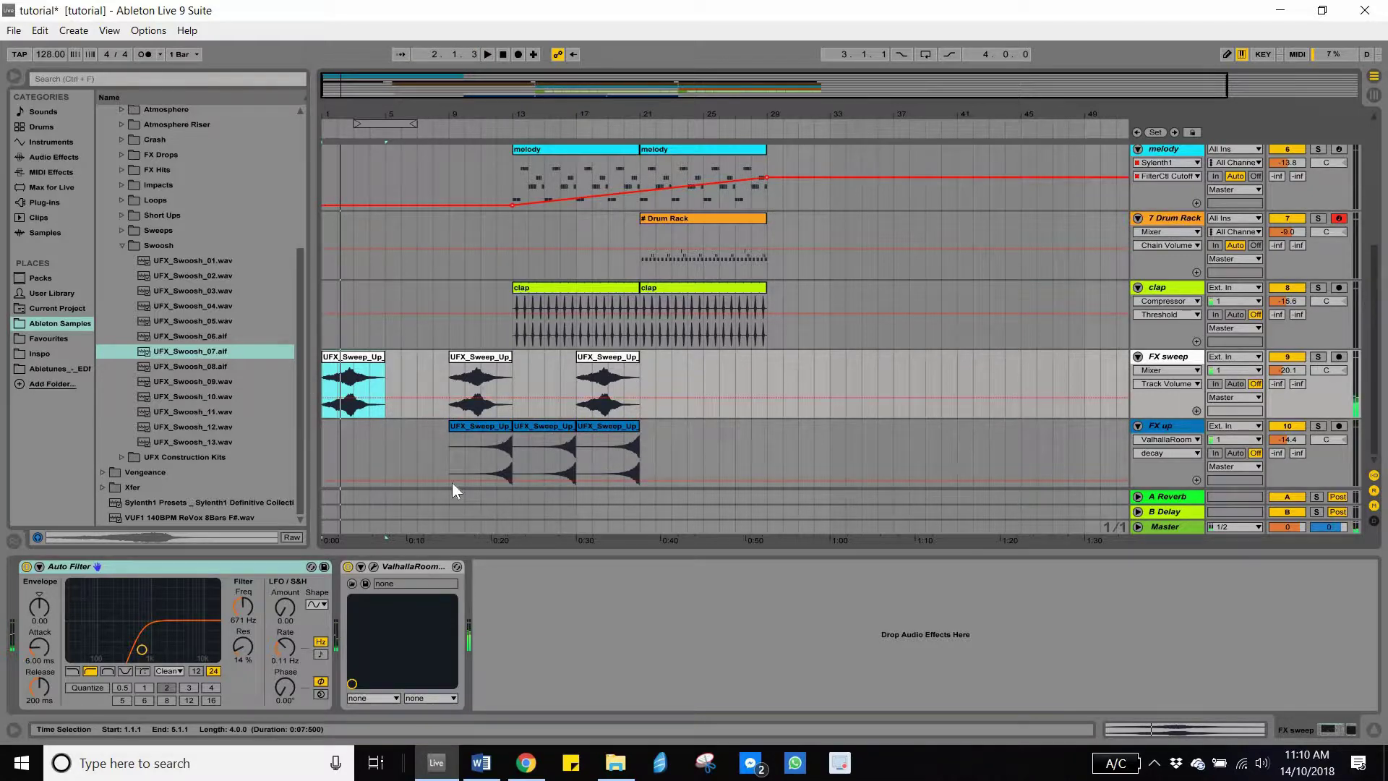
{"action": "scroll", "coordinate": [426, 354], "scroll_direction": "up", "scroll_amount": 1}
{"action": "scroll", "coordinate": [424, 363], "scroll_direction": "down", "scroll_amount": 1}
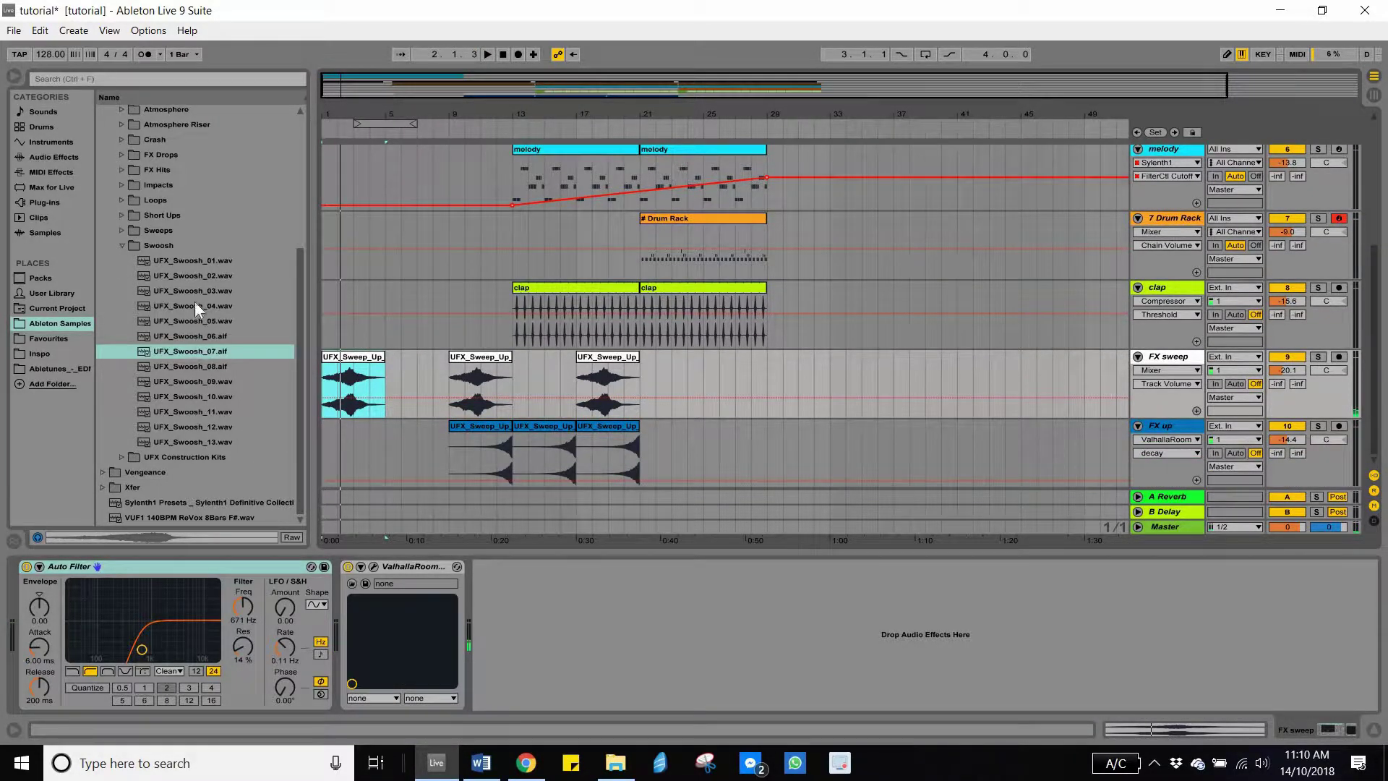
{"action": "left_click_drag", "start_coordinate": [231, 352], "coordinate": [352, 388]}
{"action": "key", "text": "space"}
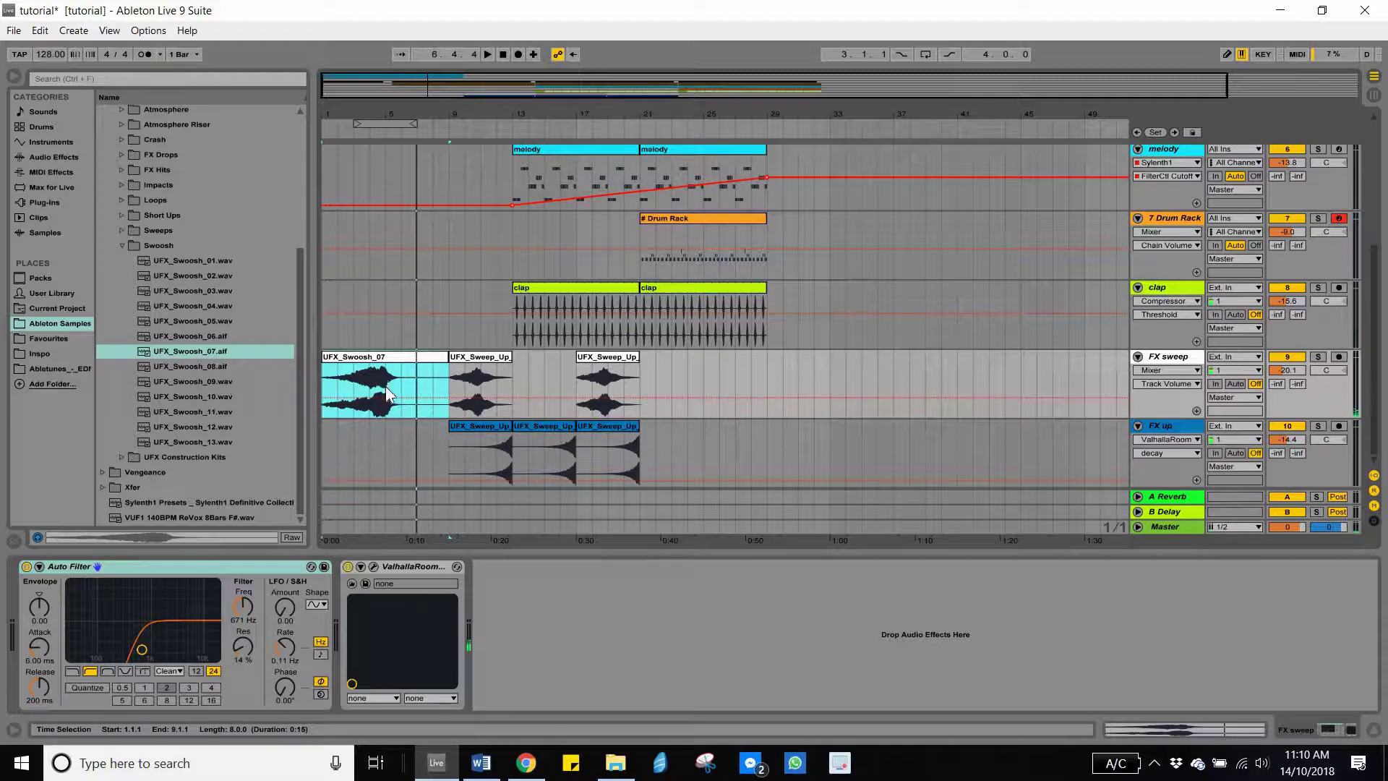
Step: Solo the FX sweep track and audition its sweep clip at bar 9
{"action": "left_click", "coordinate": [474, 408]}
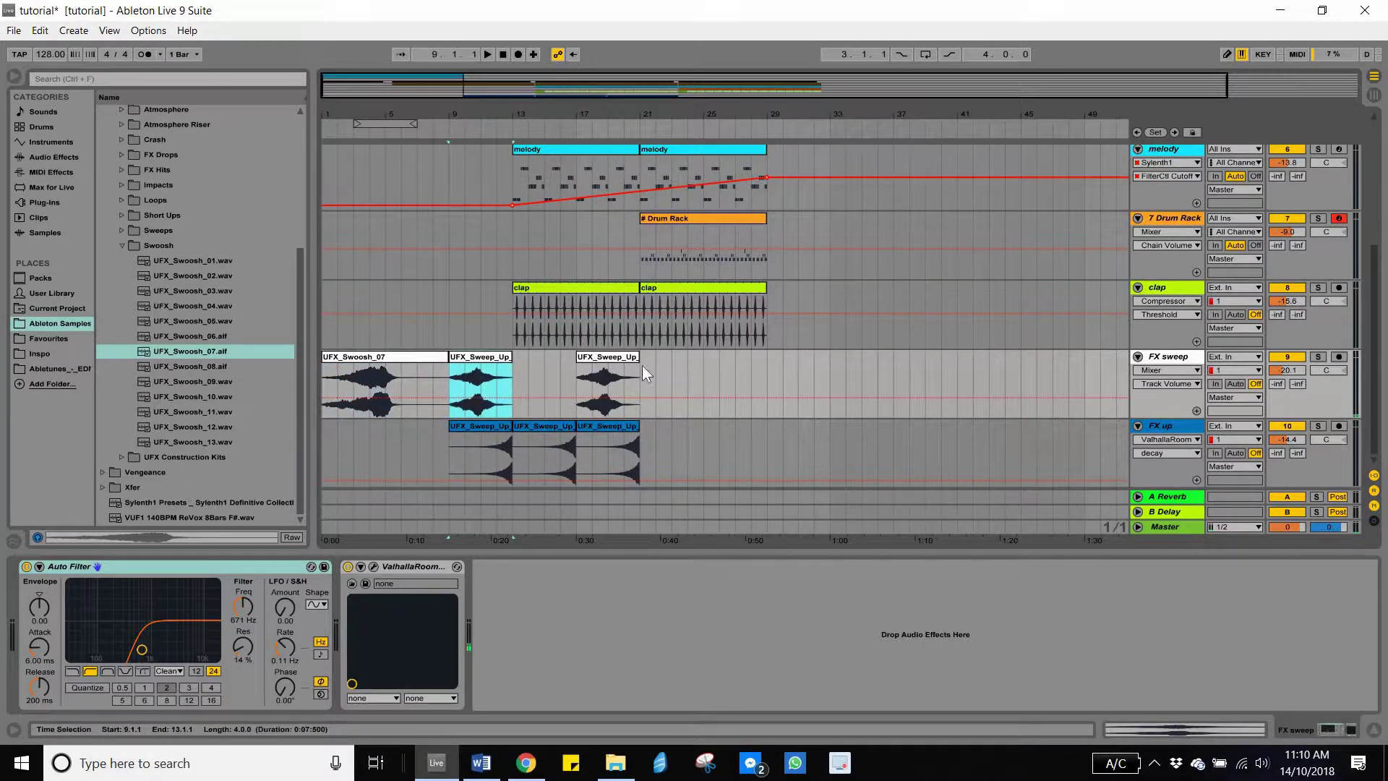
{"action": "left_click", "coordinate": [1318, 357]}
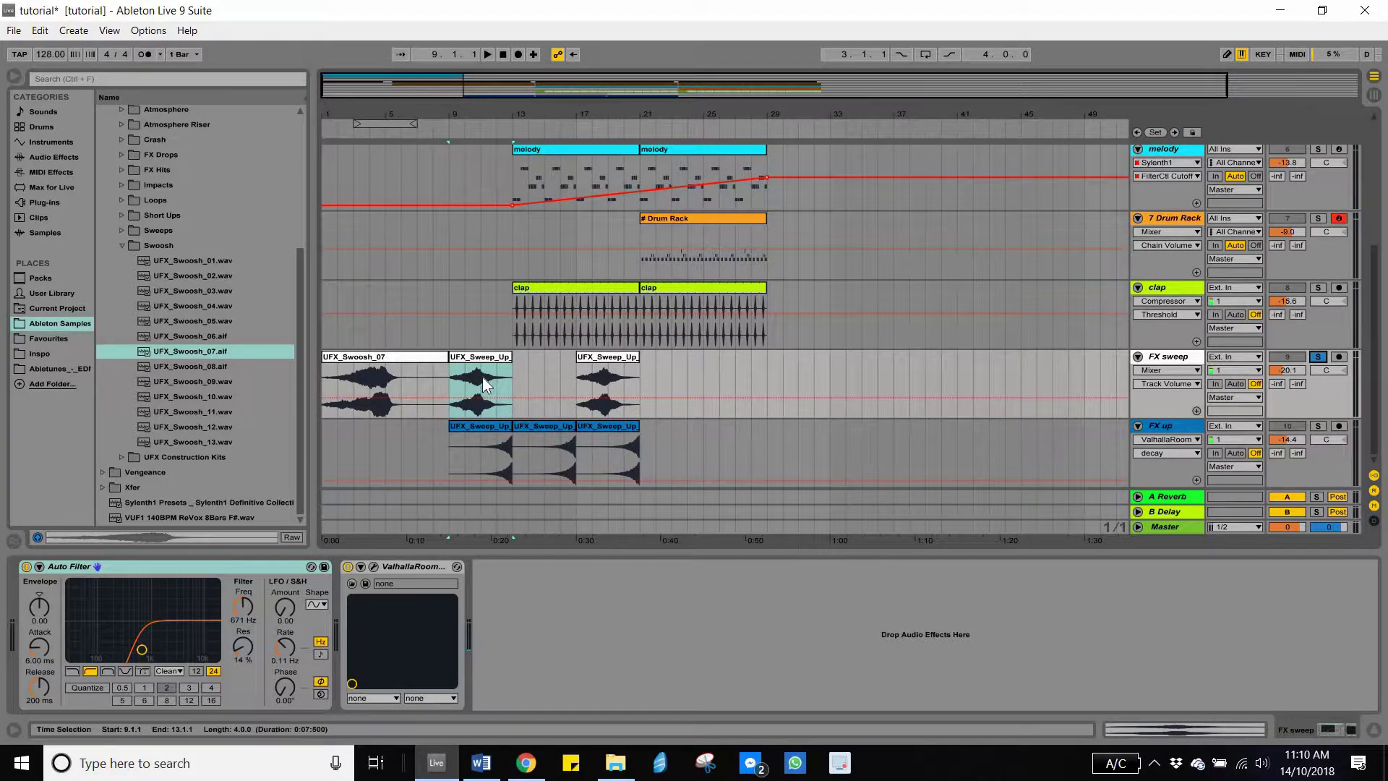
{"action": "left_click", "coordinate": [466, 392]}
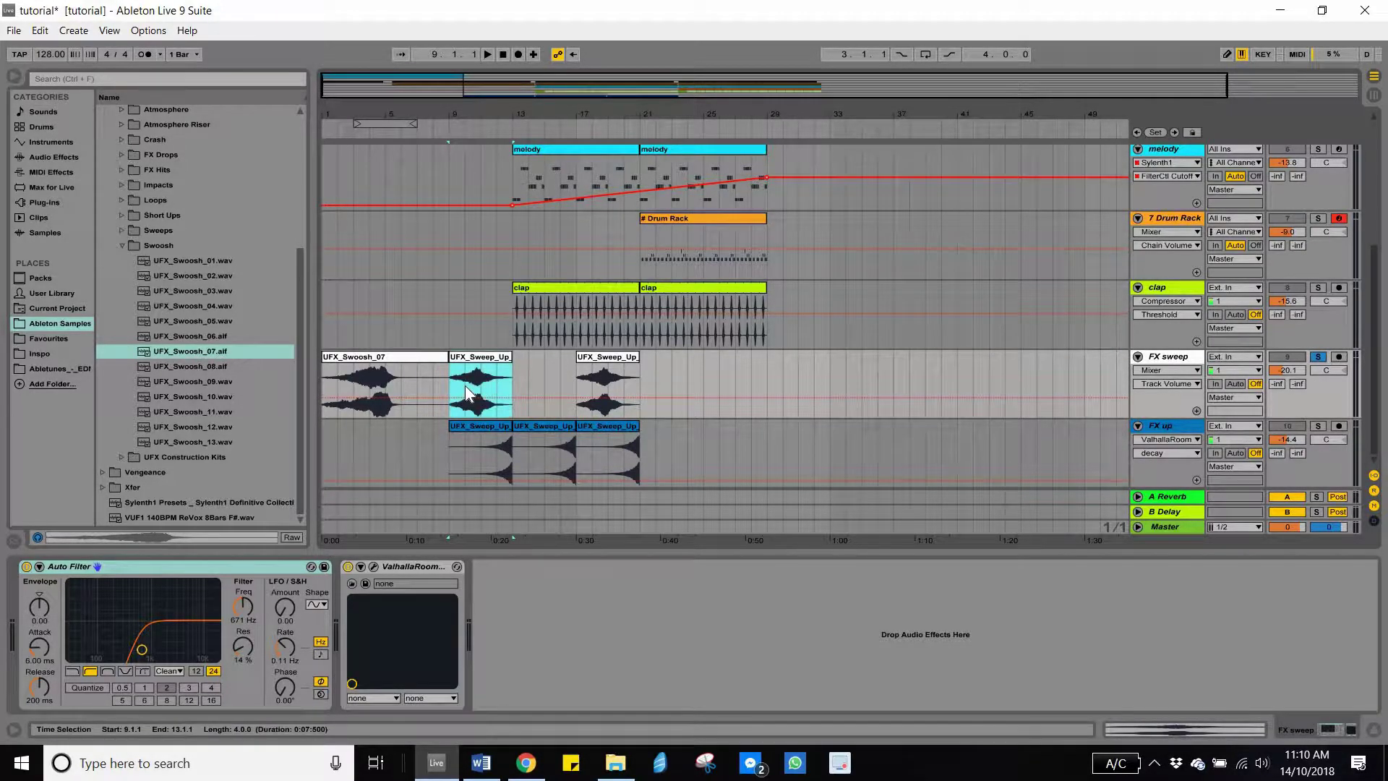
{"action": "left_click", "coordinate": [465, 394]}
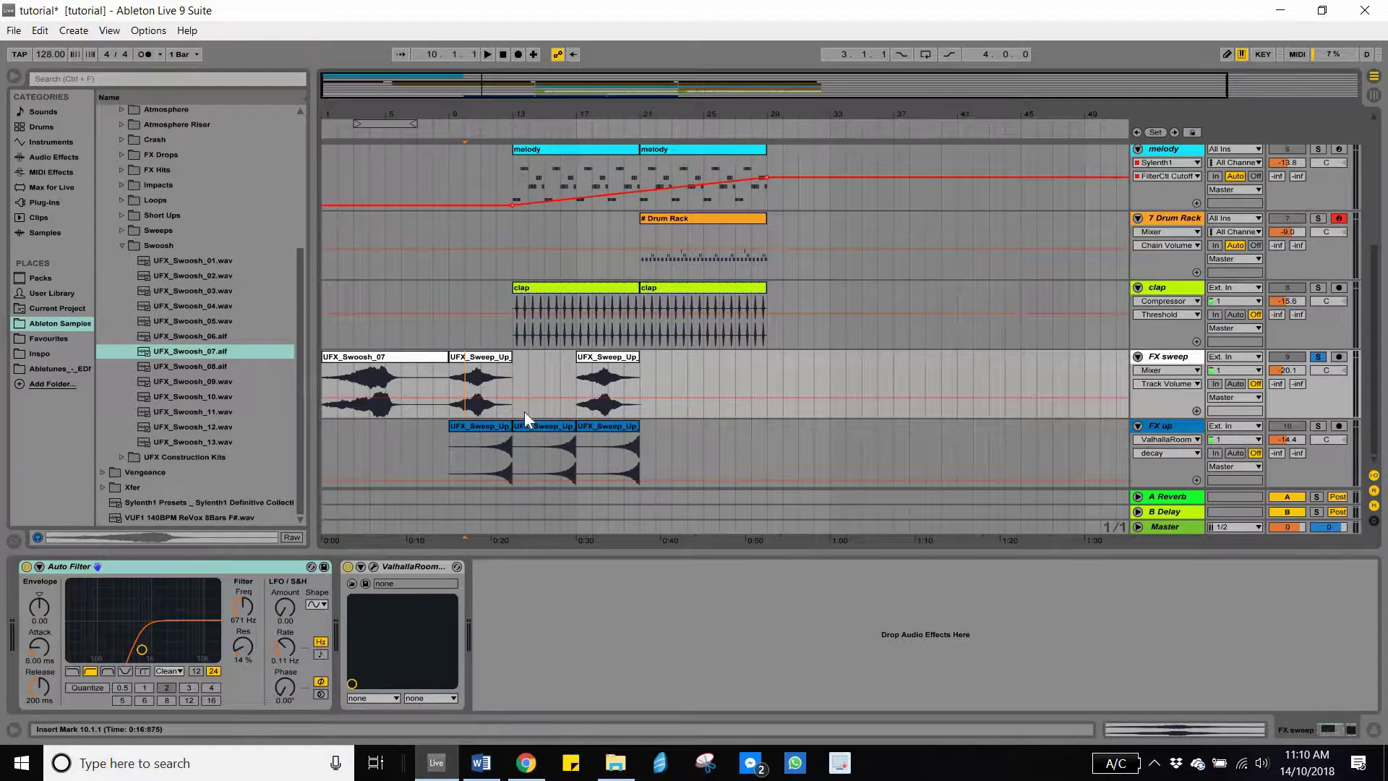
{"action": "key", "text": "space"}
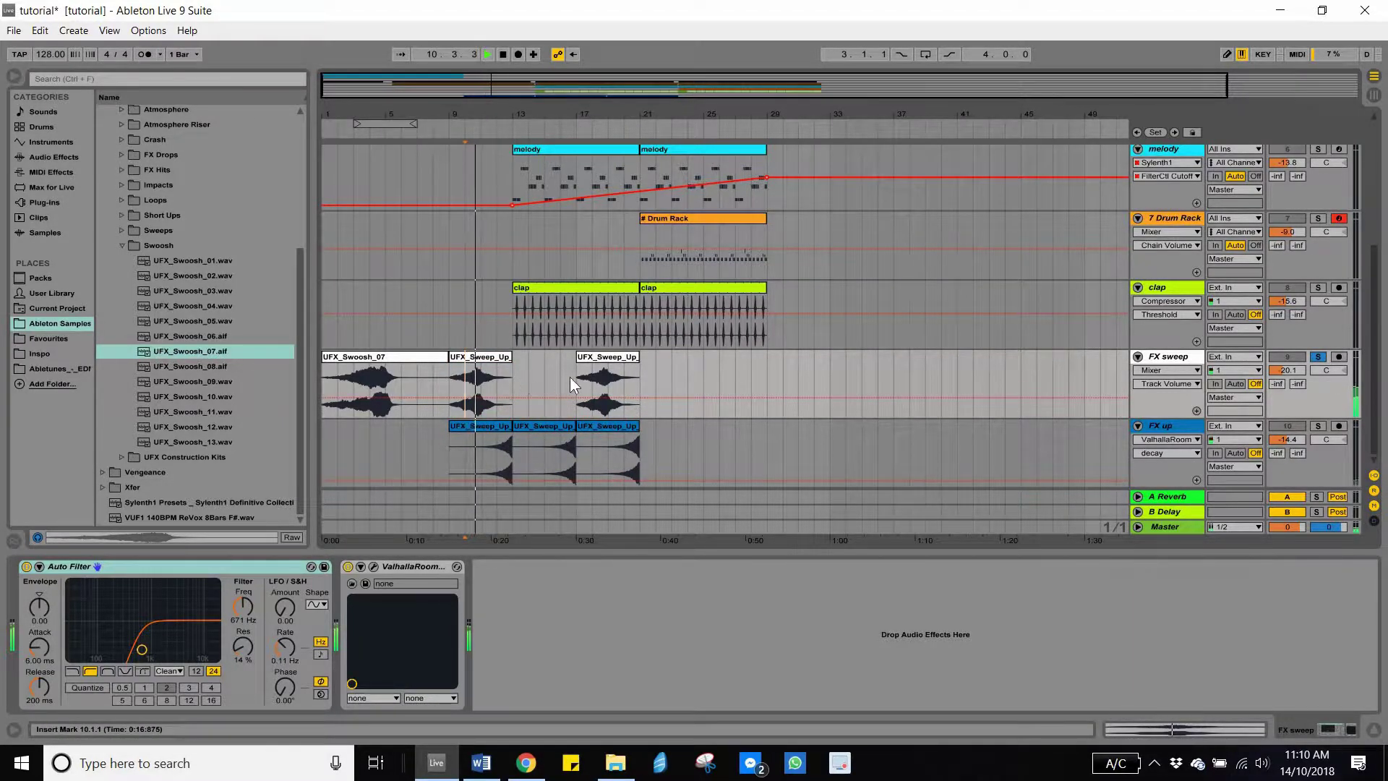
{"action": "key", "text": "space"}
Step: Replace the FX sweep clip at bar 9 with a six-bar copy of the UFX_Swoosh_07 clip
{"action": "left_click", "coordinate": [497, 366]}
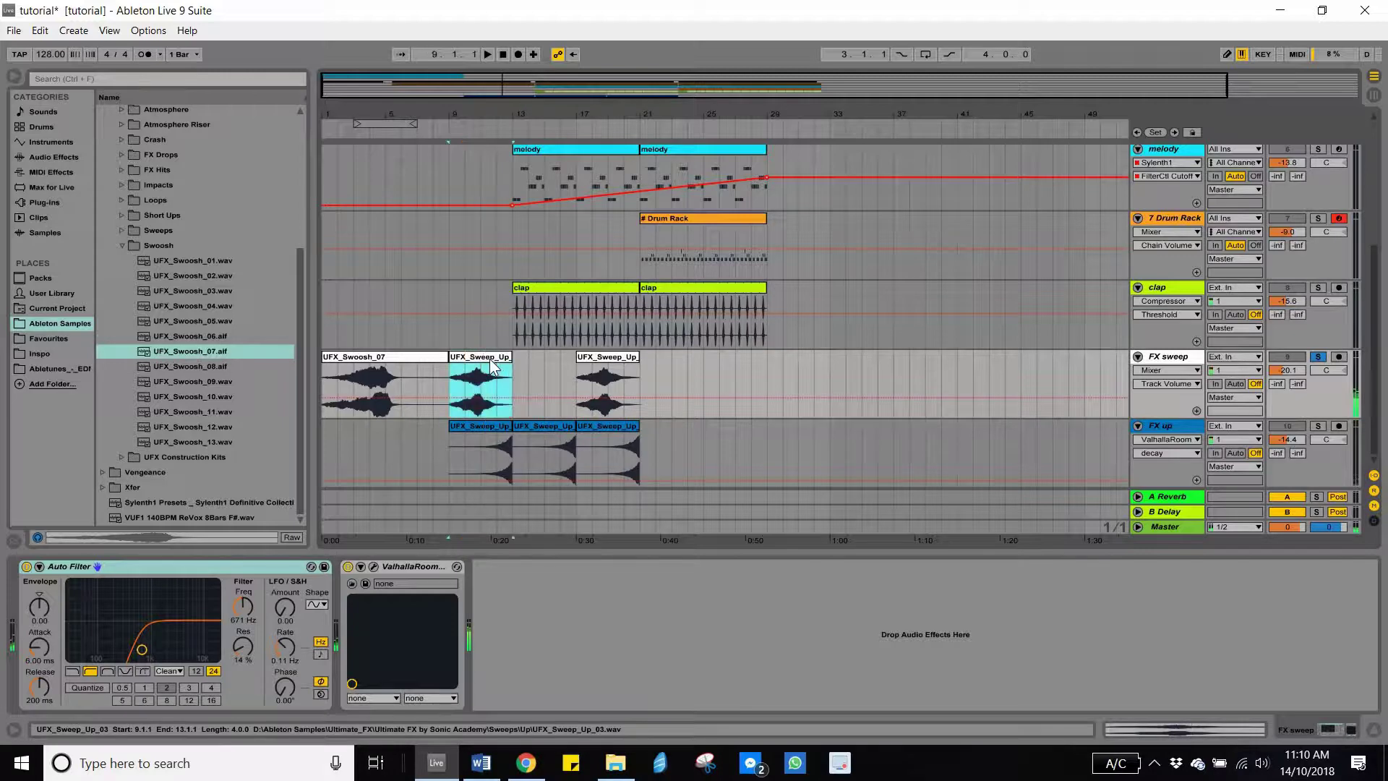
{"action": "key", "text": "Delete"}
{"action": "left_click_drag", "start_coordinate": [396, 358], "coordinate": [532, 357]}
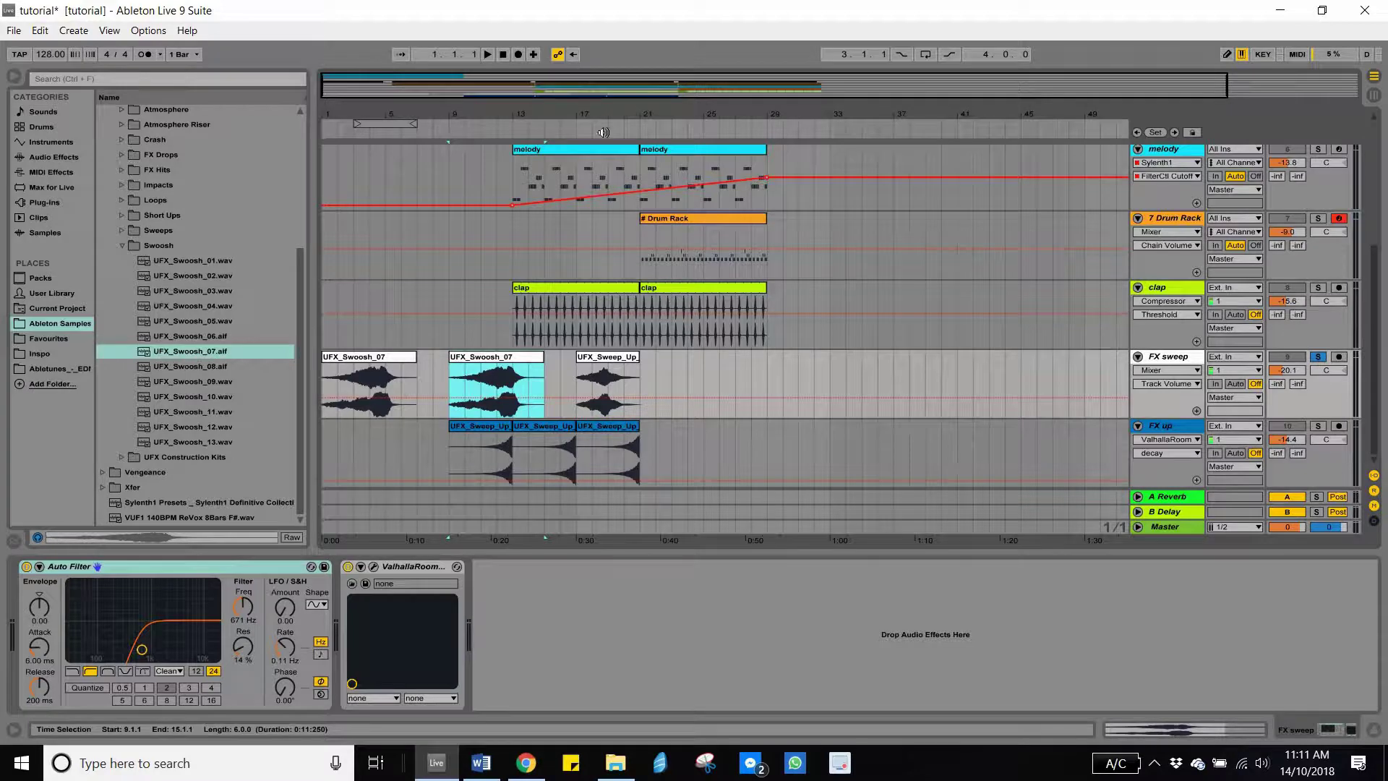
Step: Play the arrangement from bar 13 and take the FX sweep track out of solo
{"action": "left_click", "coordinate": [523, 461]}
{"action": "key", "text": "space"}
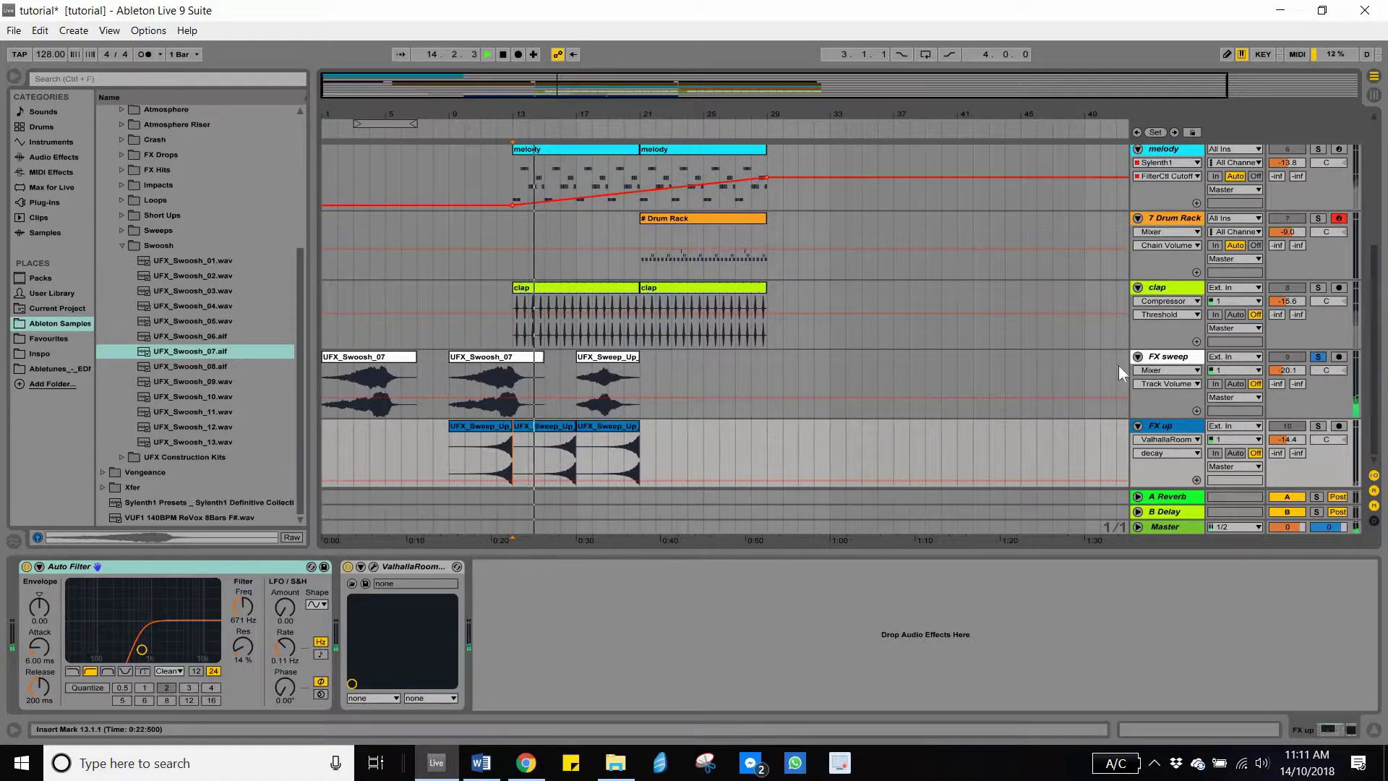
{"action": "left_click", "coordinate": [1314, 358]}
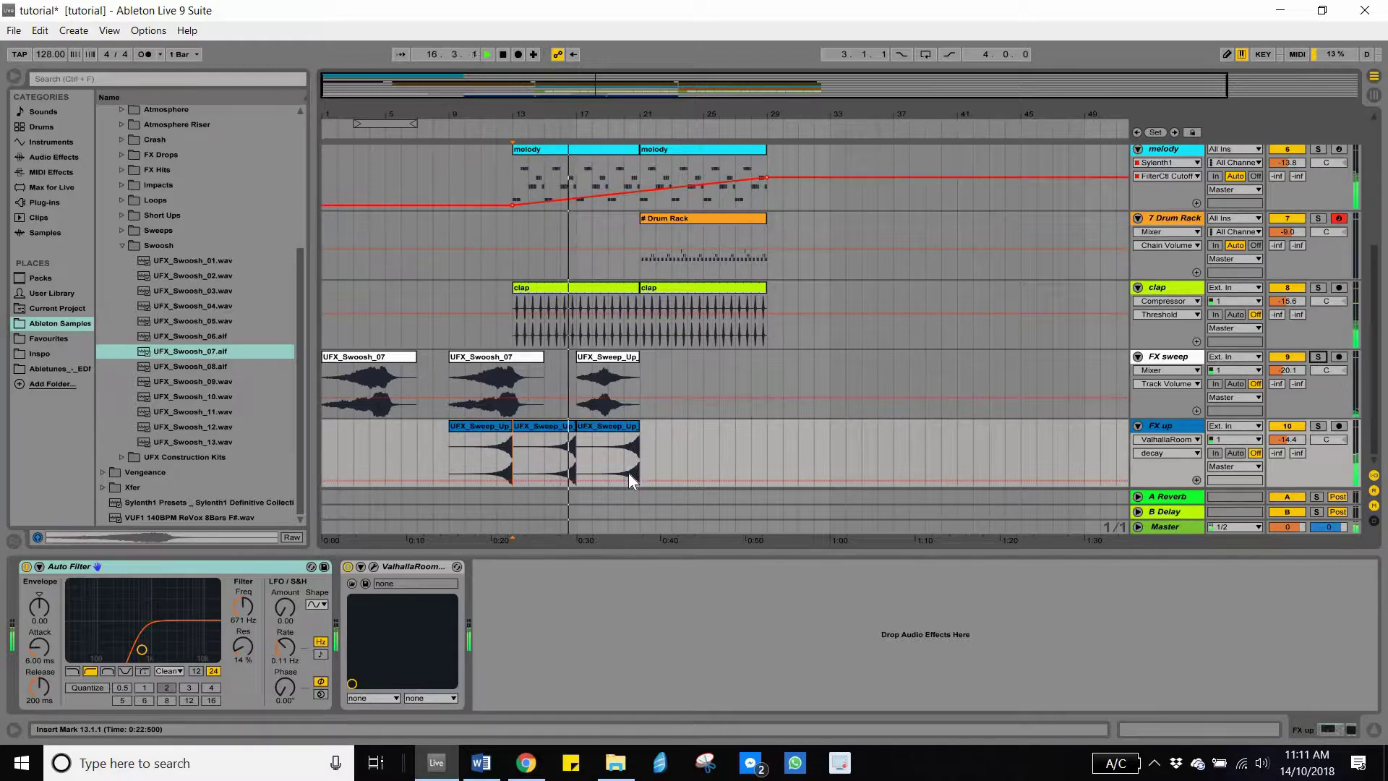
Step: Delete the FX up clip that starts at bar 13 and resume playback from bar 17
{"action": "left_click", "coordinate": [569, 429]}
{"action": "key", "text": "Delete"}
{"action": "key", "text": "space"}
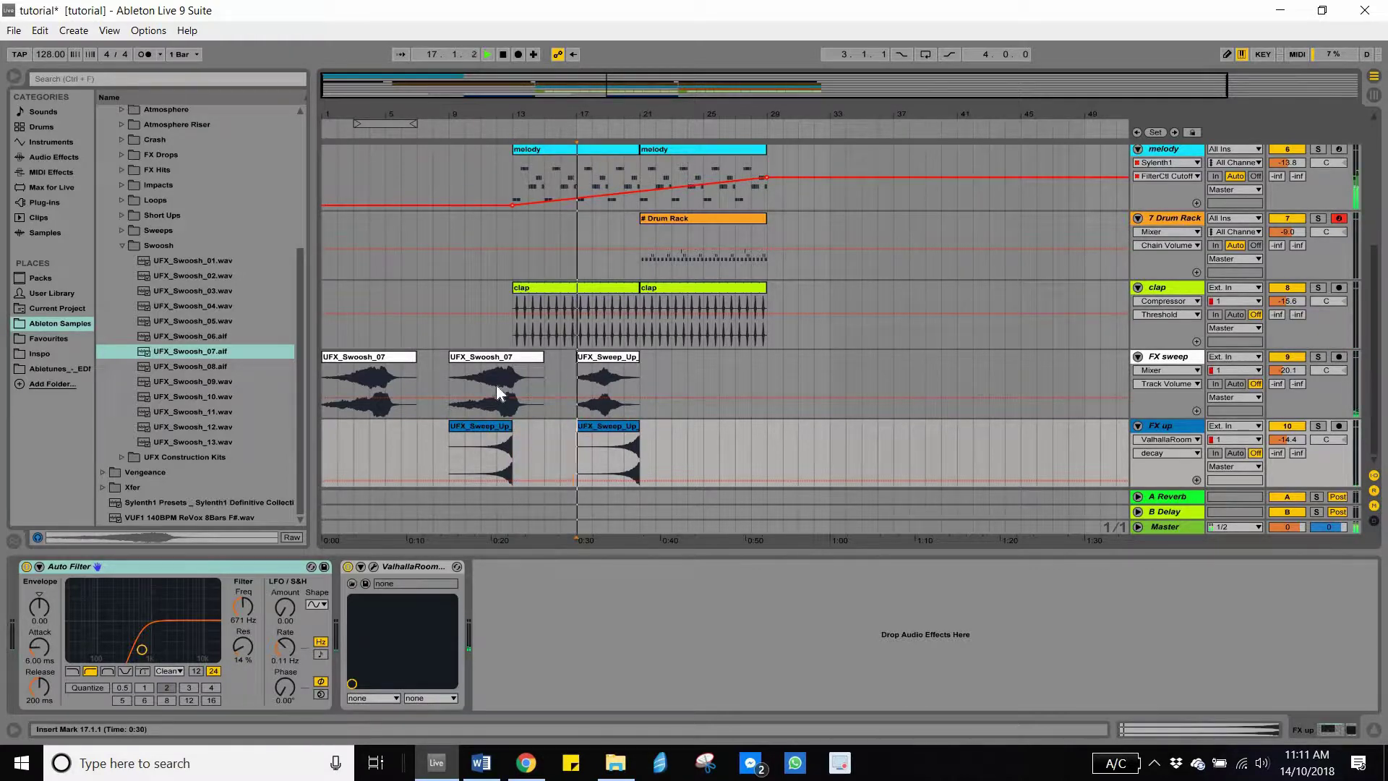
Step: Replace the last sweep clip on the FX sweep track with a copy of UFX_Swoosh_07 starting at bar 16
{"action": "left_click_drag", "start_coordinate": [589, 370], "coordinate": [574, 376]}
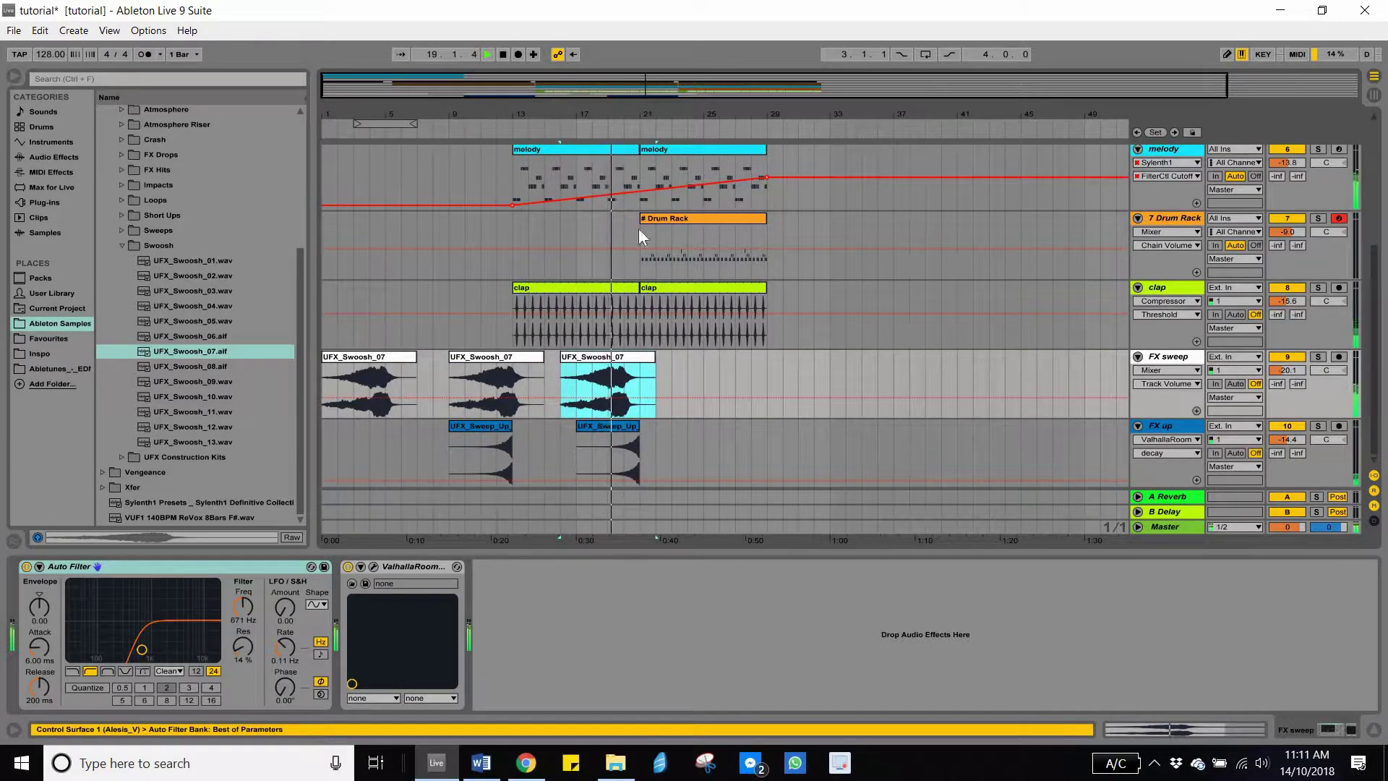
{"action": "key", "text": "plus"}
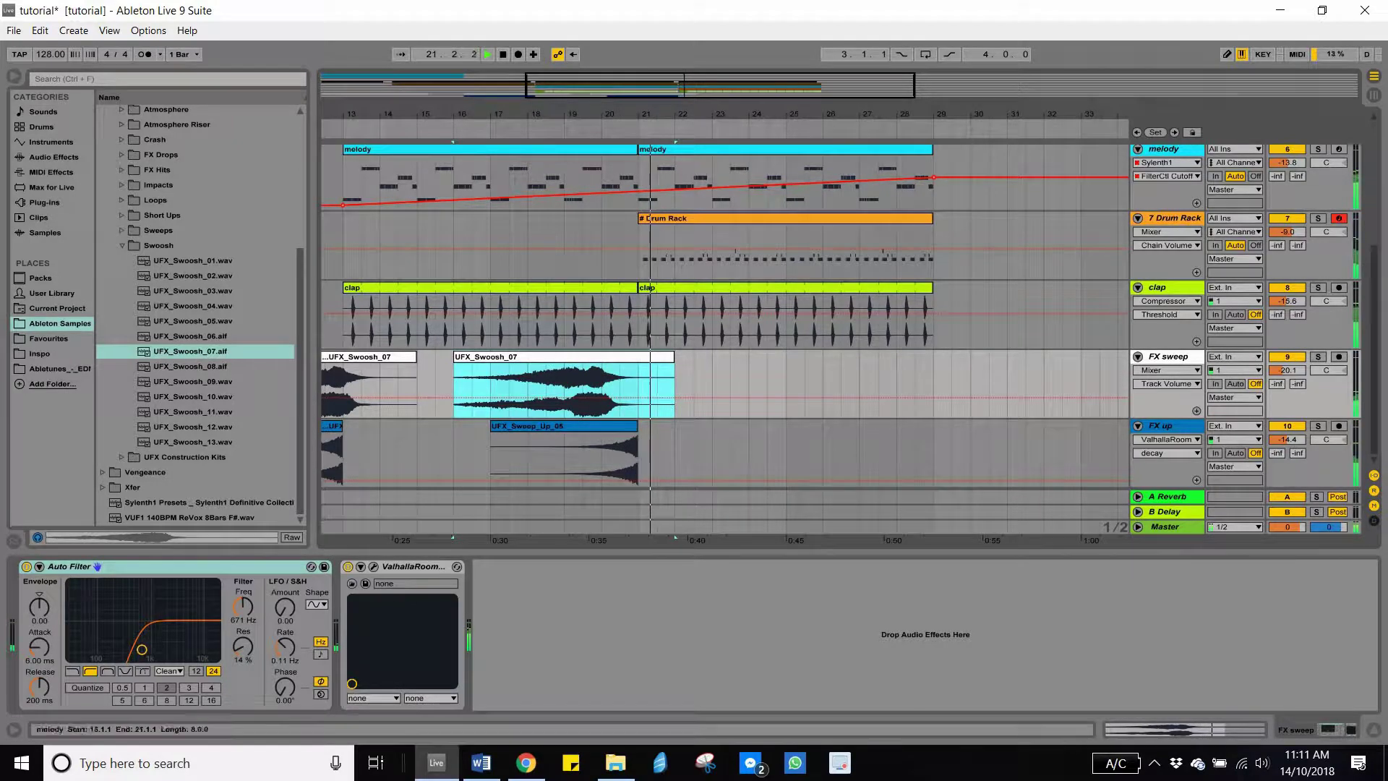
{"action": "key", "text": "minus"}
{"action": "key", "text": "minus"}
Step: Stop playback, then collapse the FX sweep track and save the set
{"action": "key", "text": "space"}
{"action": "left_click", "coordinate": [1138, 357]}
{"action": "key", "text": "ctrl+s"}
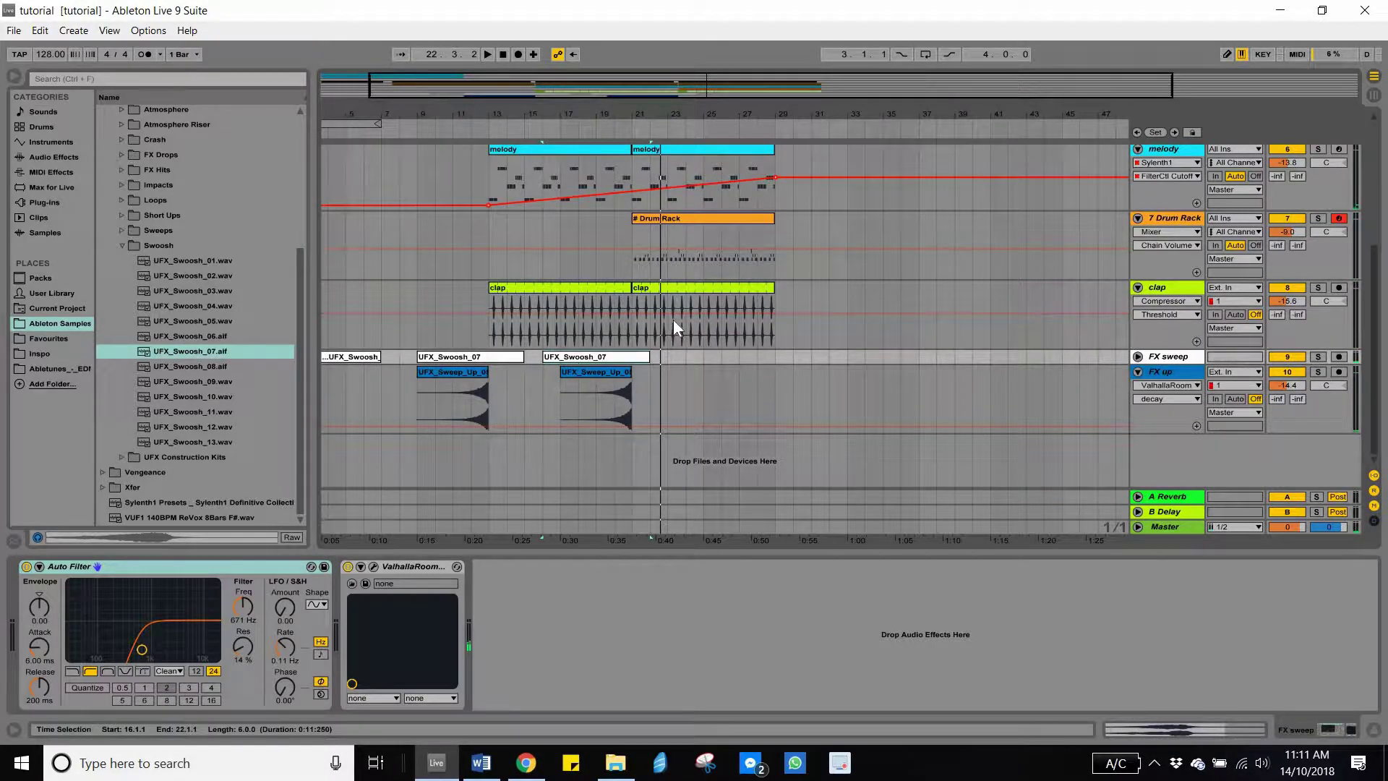
Step: In Session View, select the tracks from kick through FX up and lower all their volumes to -inf dB
{"action": "key", "text": "Tab"}
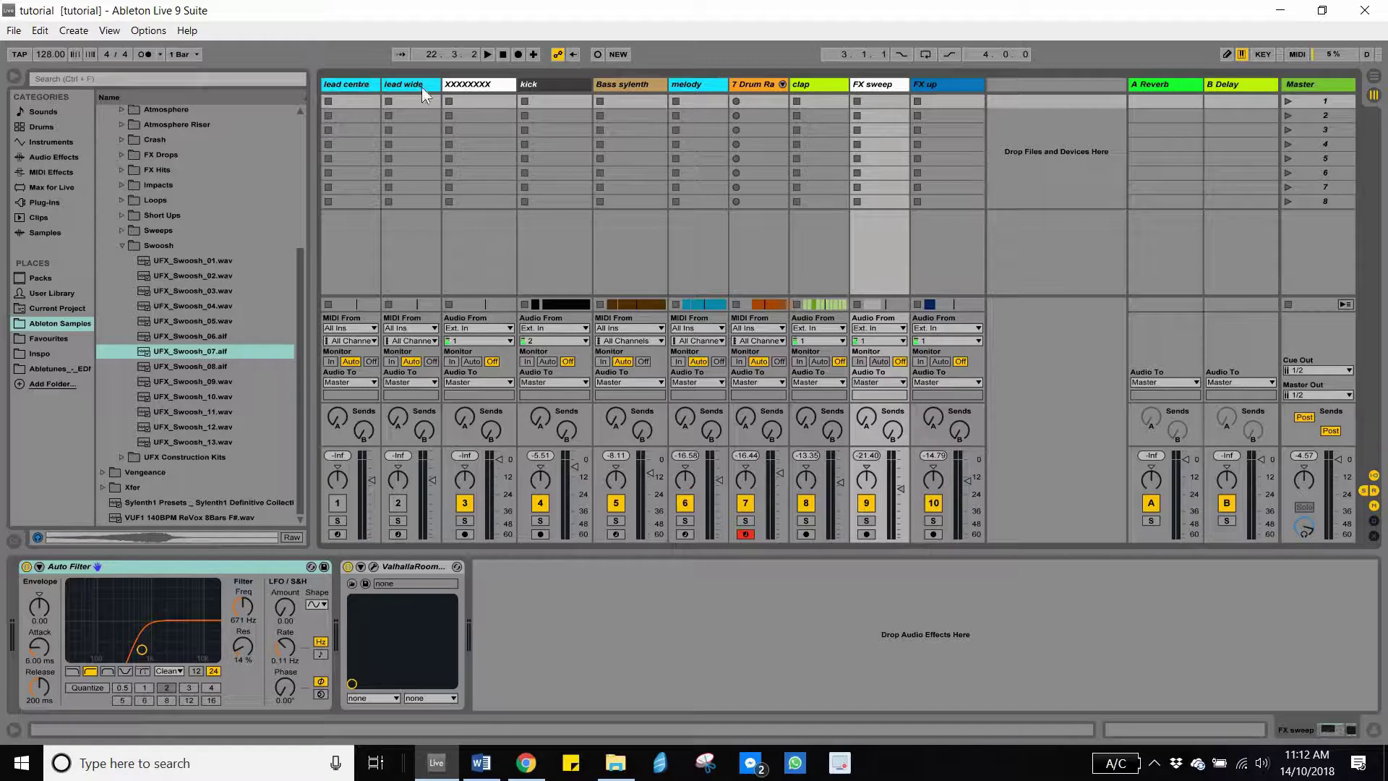
{"action": "left_click", "coordinate": [483, 85]}
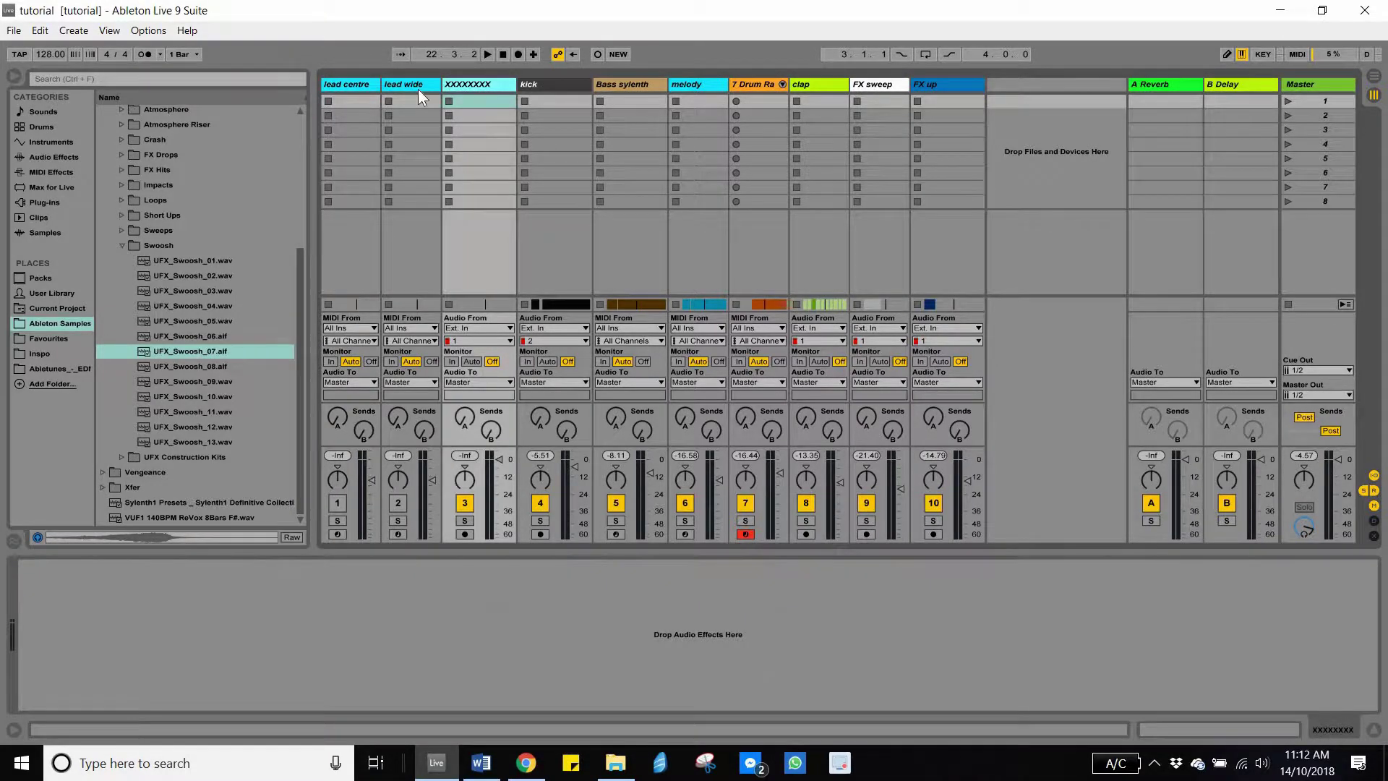
{"action": "key", "text": "Right"}
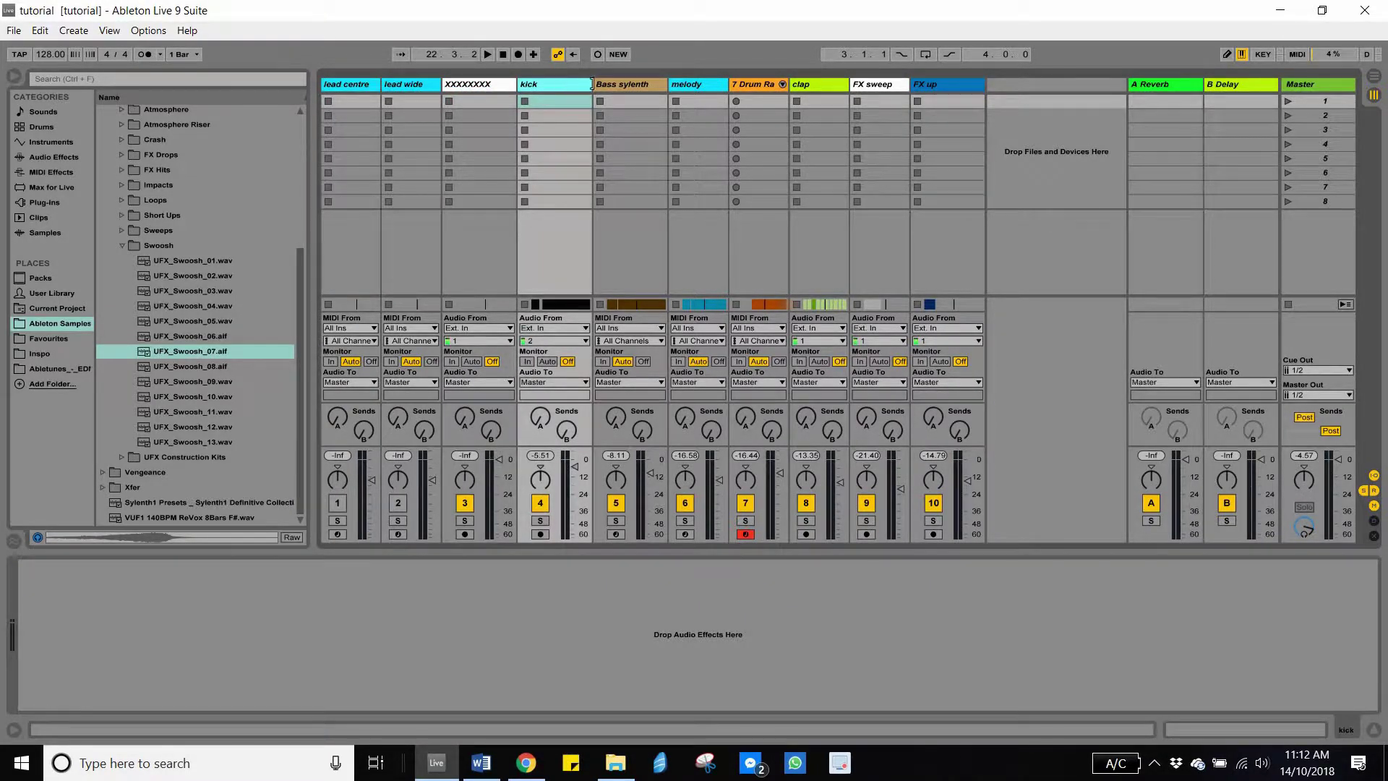
{"action": "key", "text": "Right"}
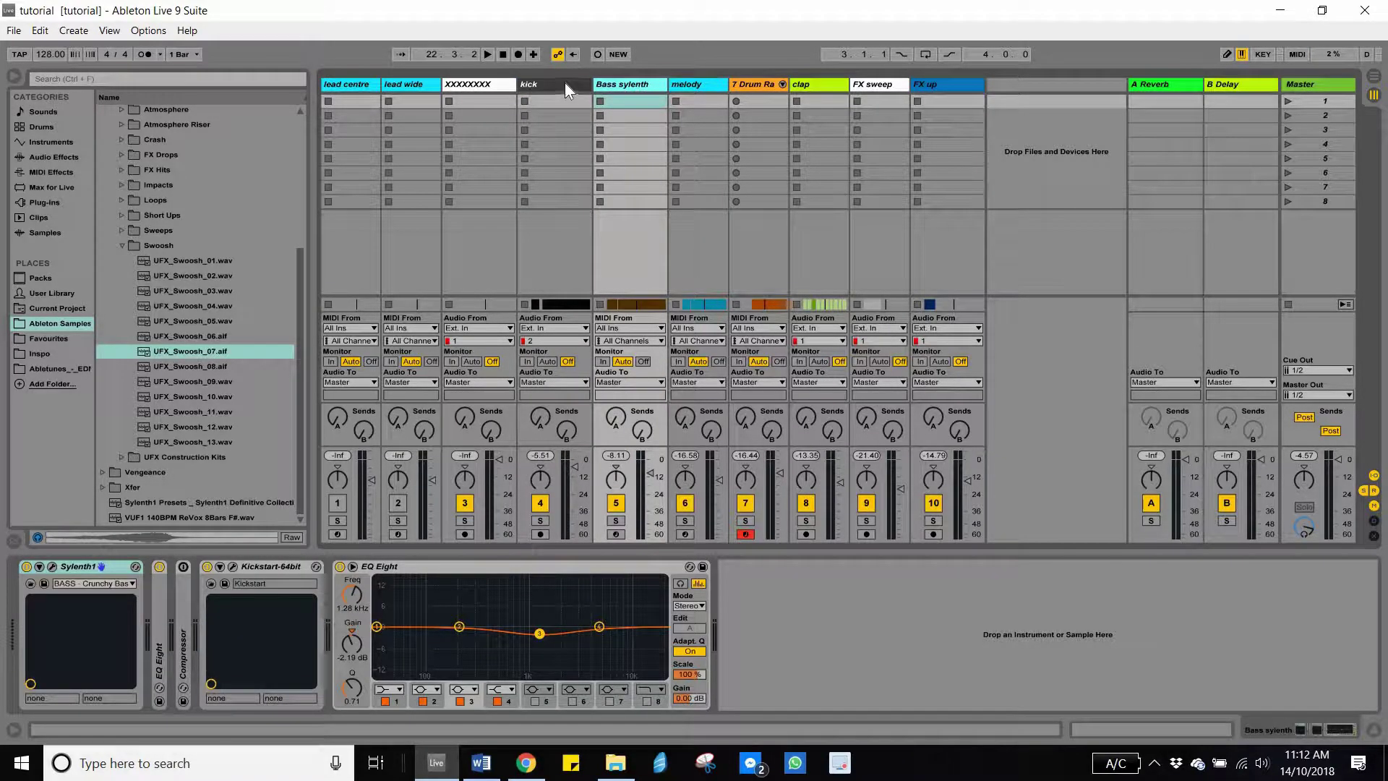
{"action": "key", "text": "Left"}
{"action": "left_click", "coordinate": [913, 257], "text": "shift"}
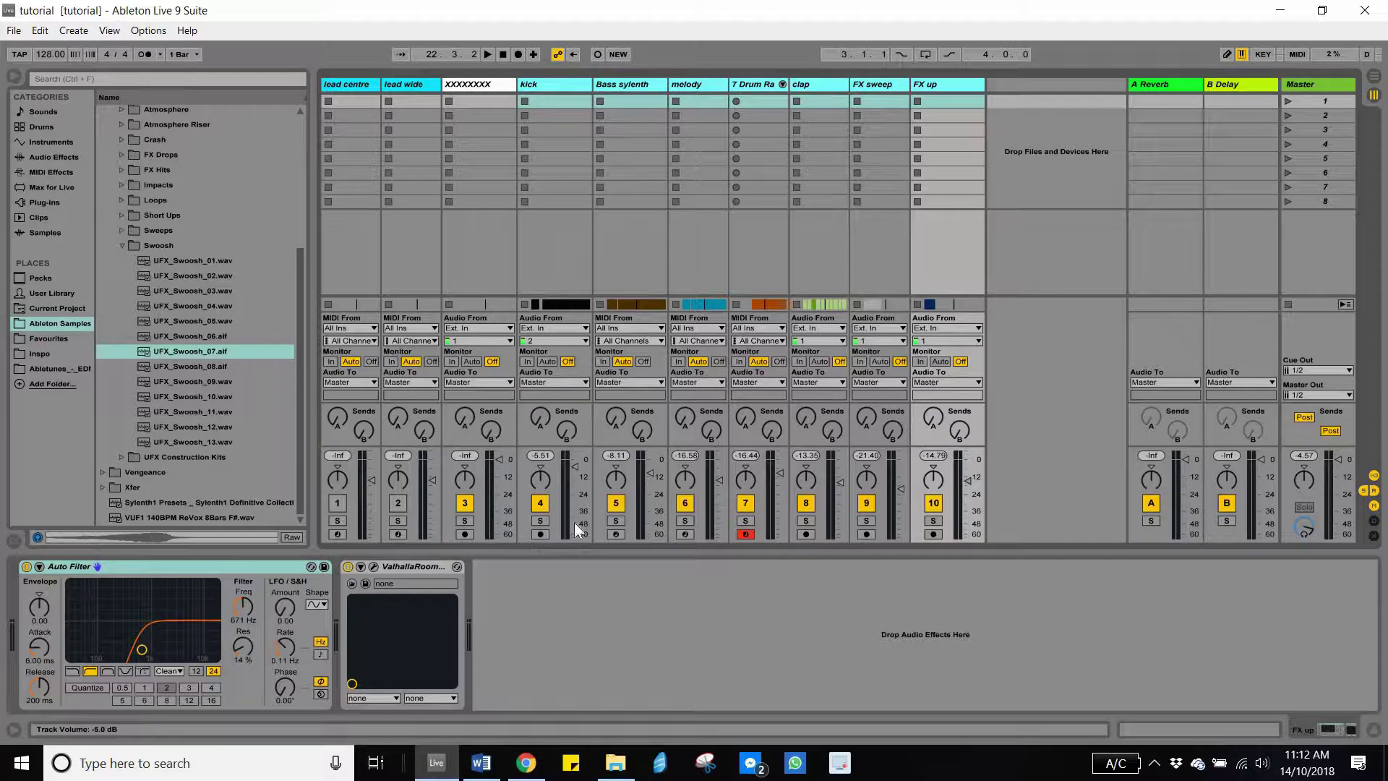
{"action": "left_click_drag", "start_coordinate": [578, 465], "coordinate": [578, 539]}
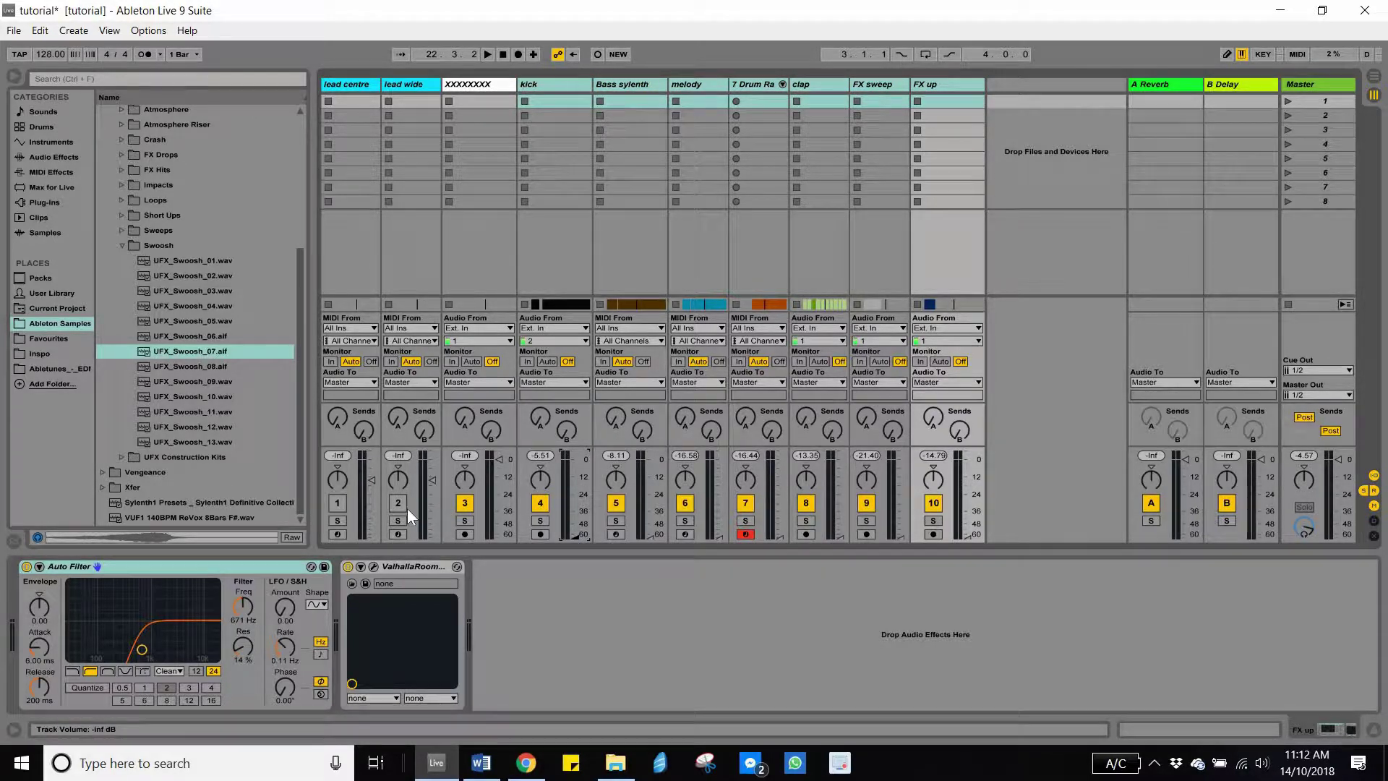
Step: During playback, raise and fine-tune the kick track's volume until it peaks at about -6 dB
{"action": "key", "text": "space"}
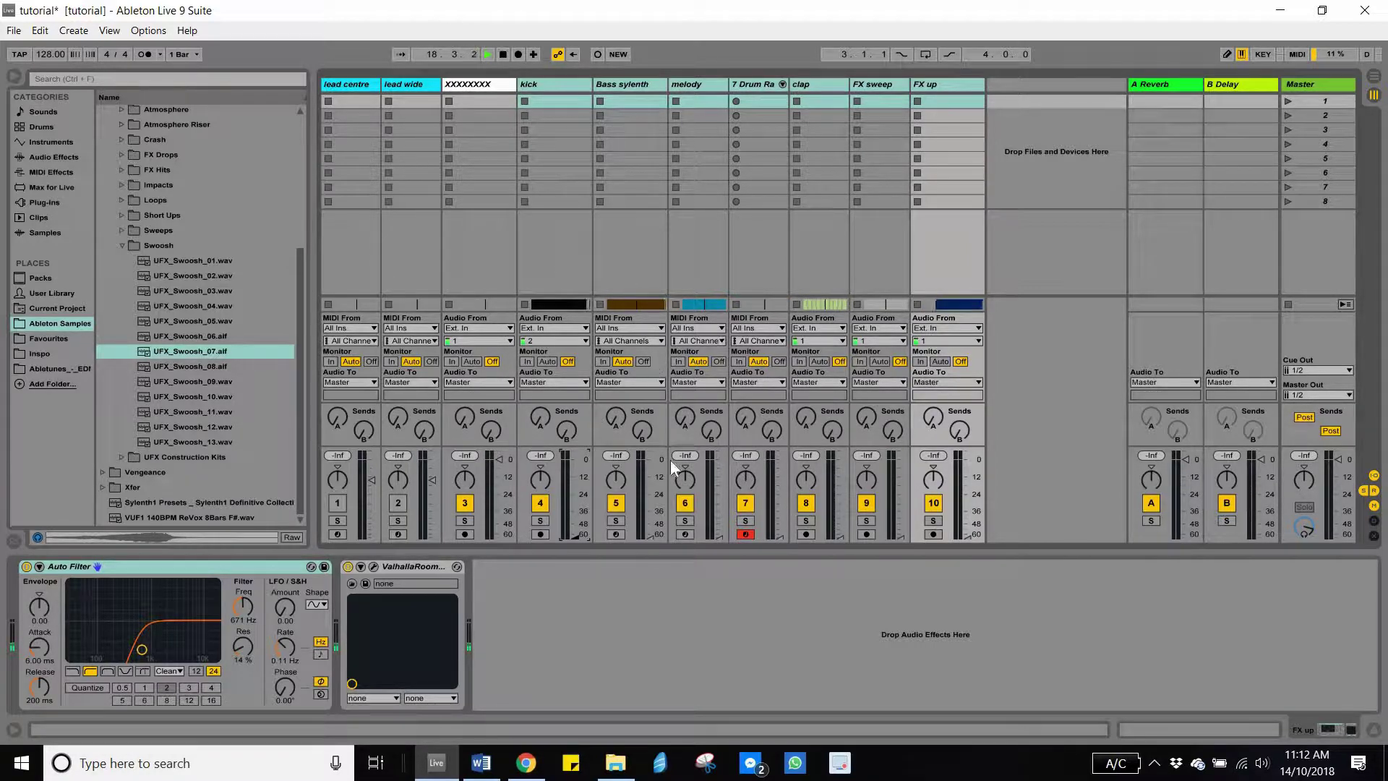
{"action": "left_click", "coordinate": [576, 538]}
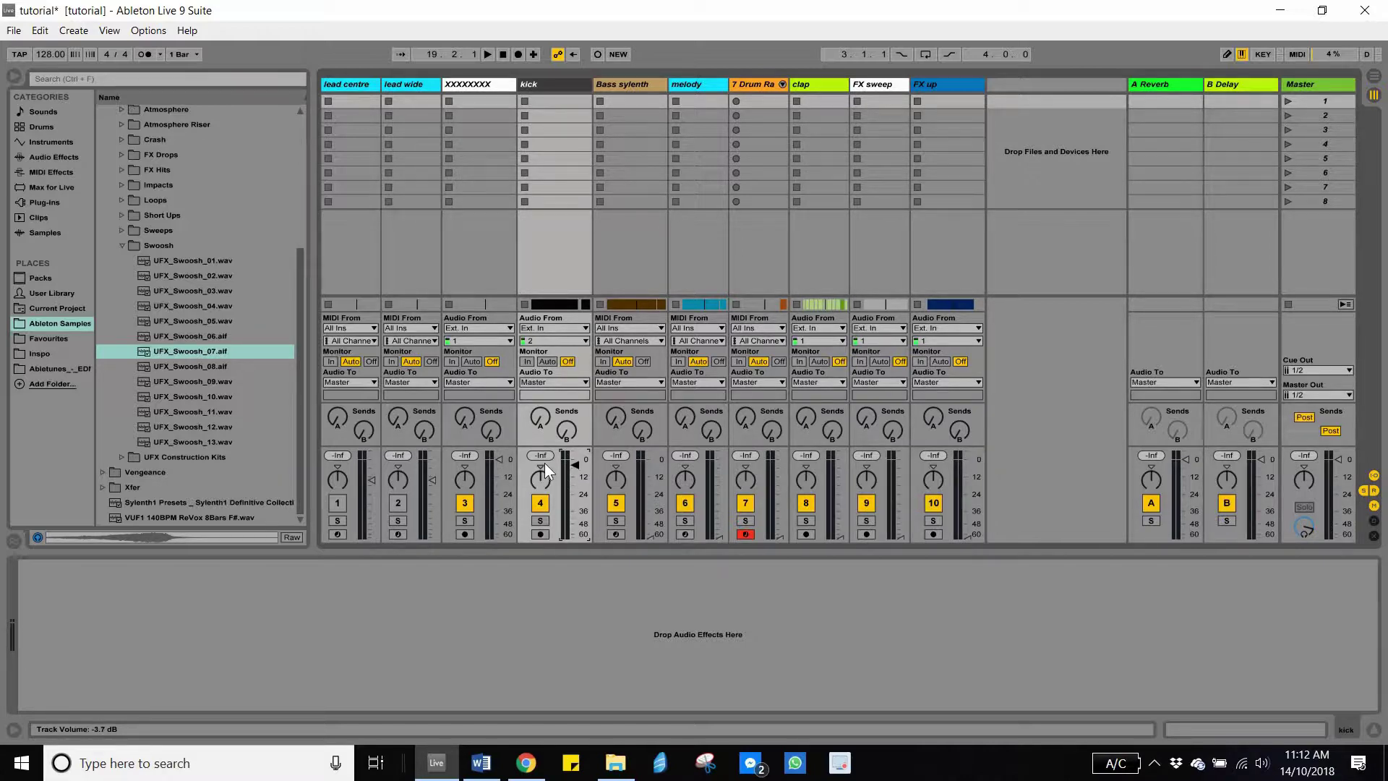
{"action": "key", "text": "space"}
{"action": "key", "text": "space"}
{"action": "key", "text": "Up"}
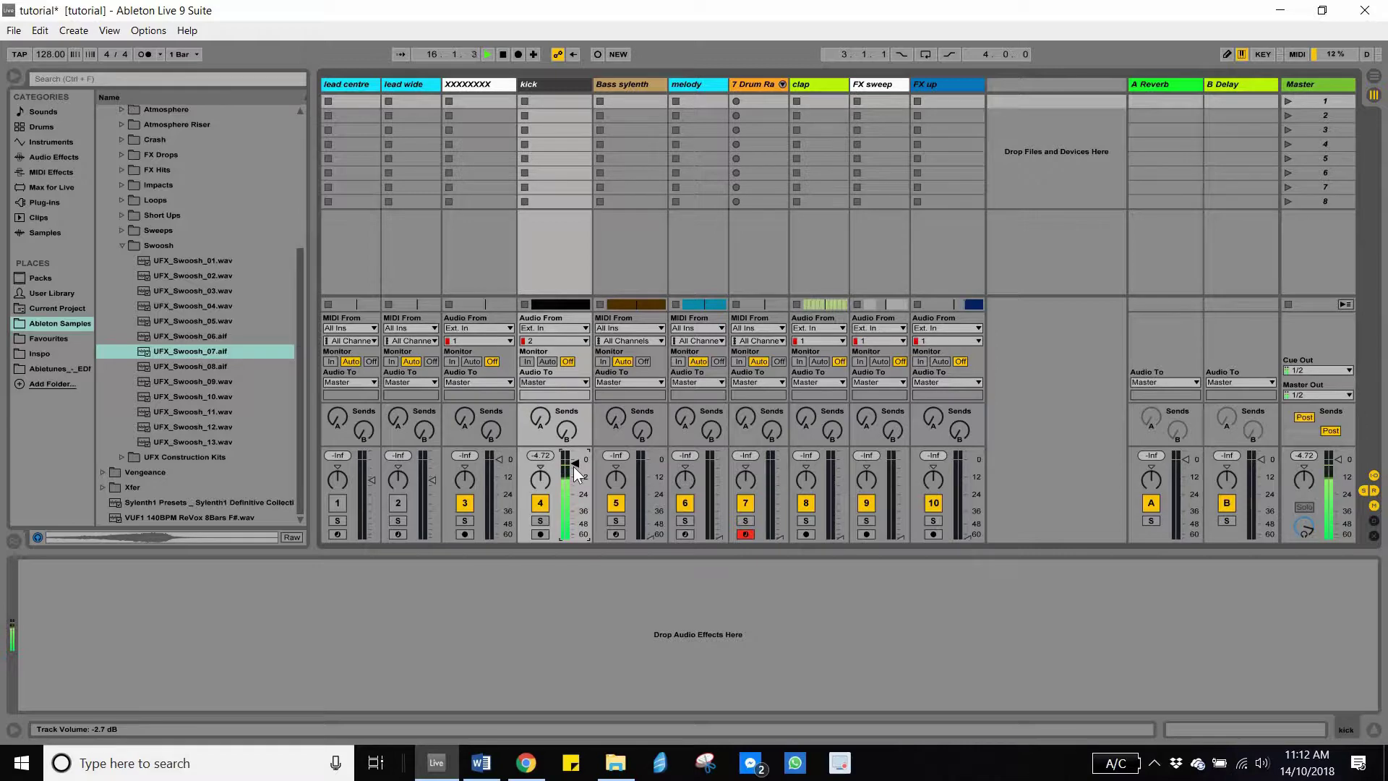
{"action": "key", "text": "Down"}
{"action": "key", "text": "space"}
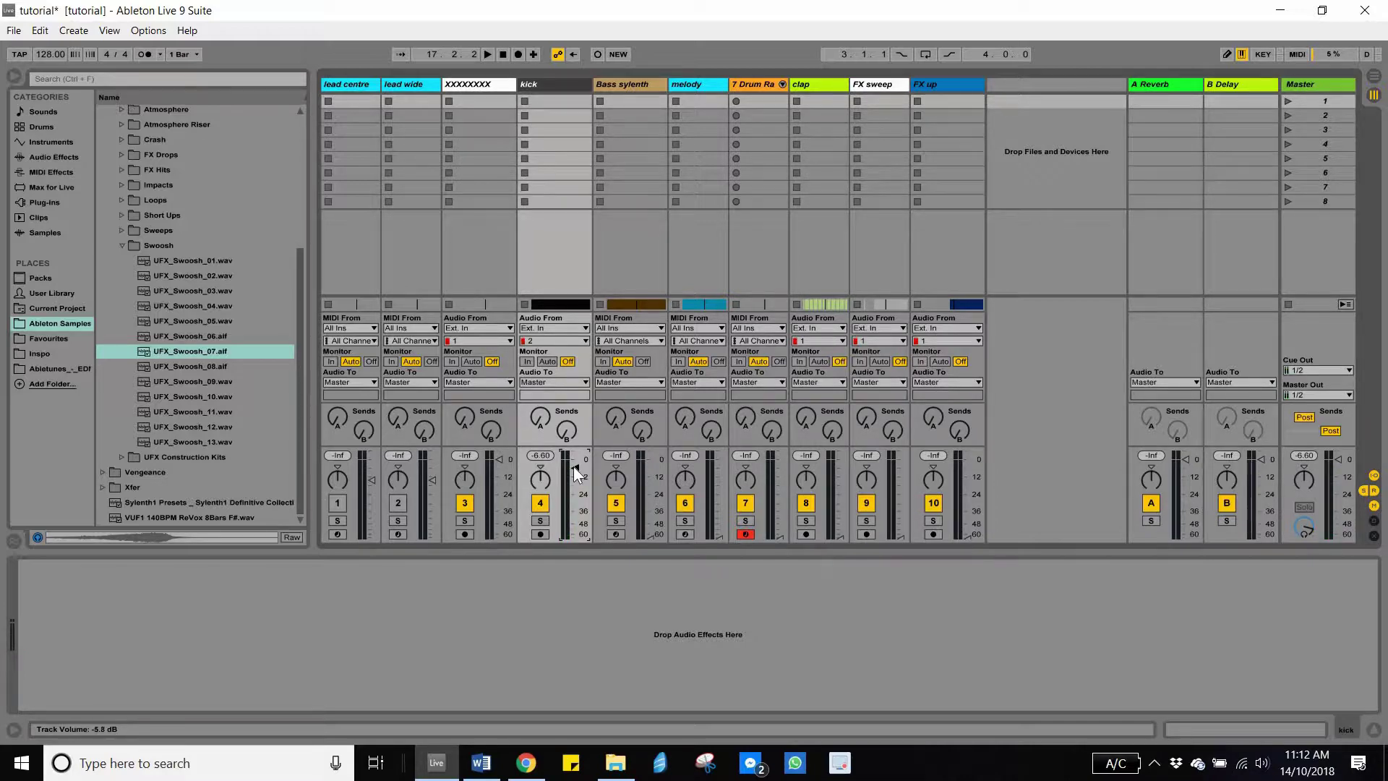
{"action": "key", "text": "space"}
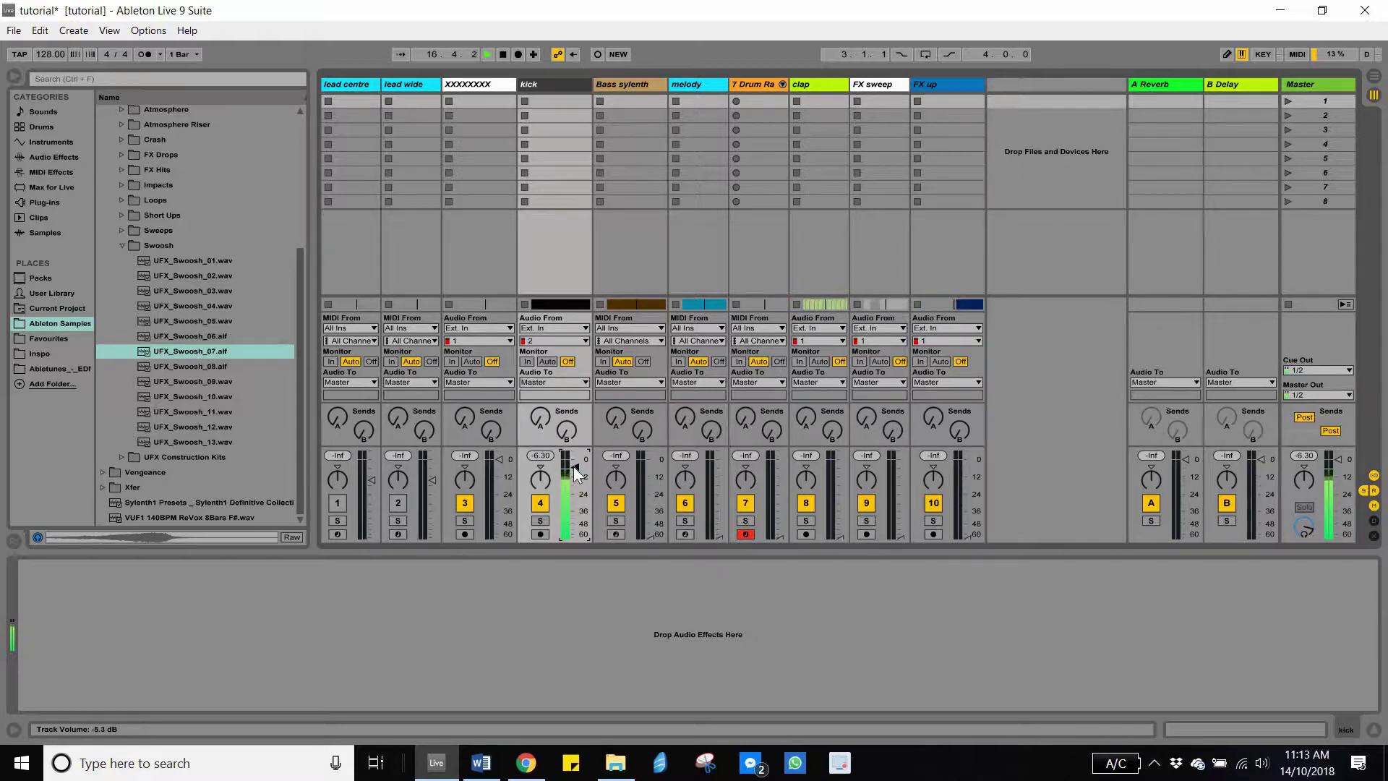
{"action": "left_click_drag", "start_coordinate": [574, 469], "coordinate": [574, 468]}
{"action": "key", "text": "space"}
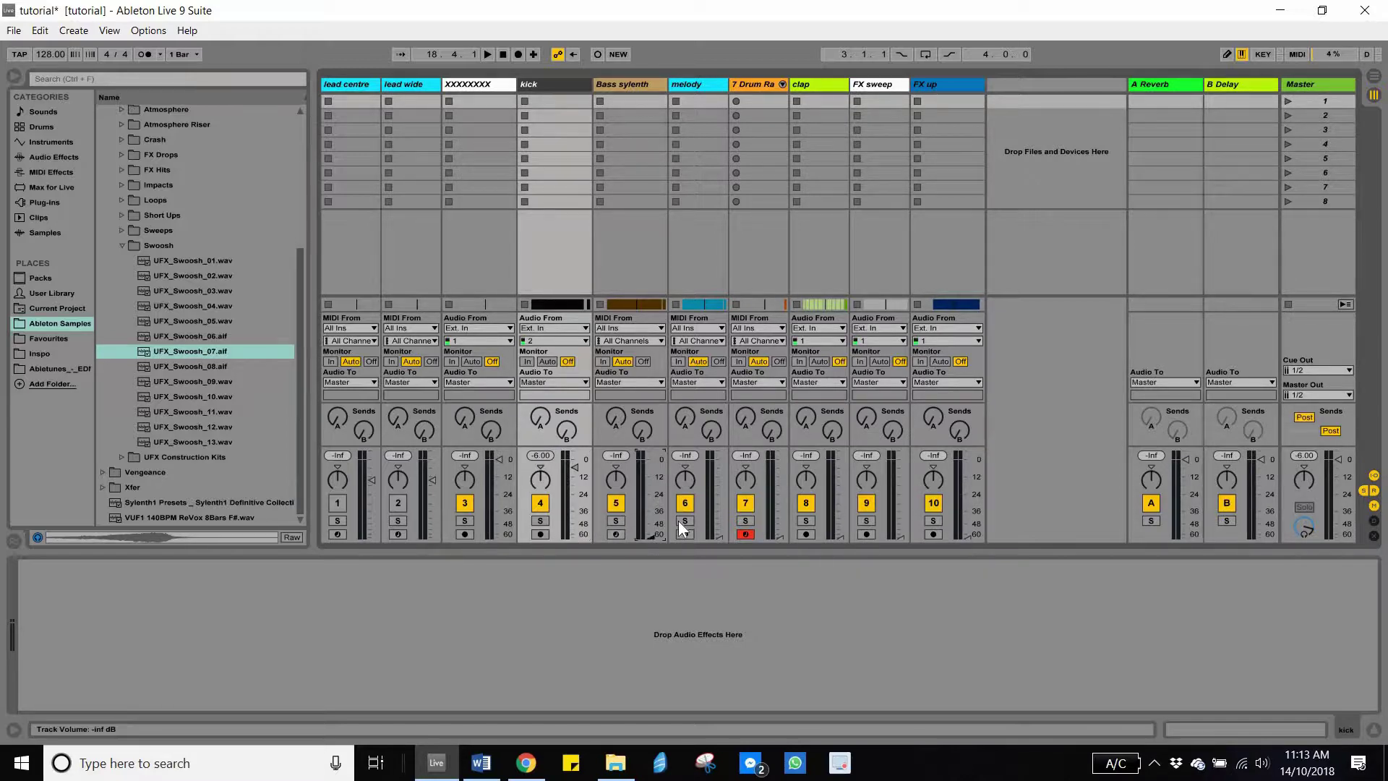
Step: Raise the Bass sylenth track's volume against the playing kick until it peaks at about -9 dB
{"action": "key", "text": "space"}
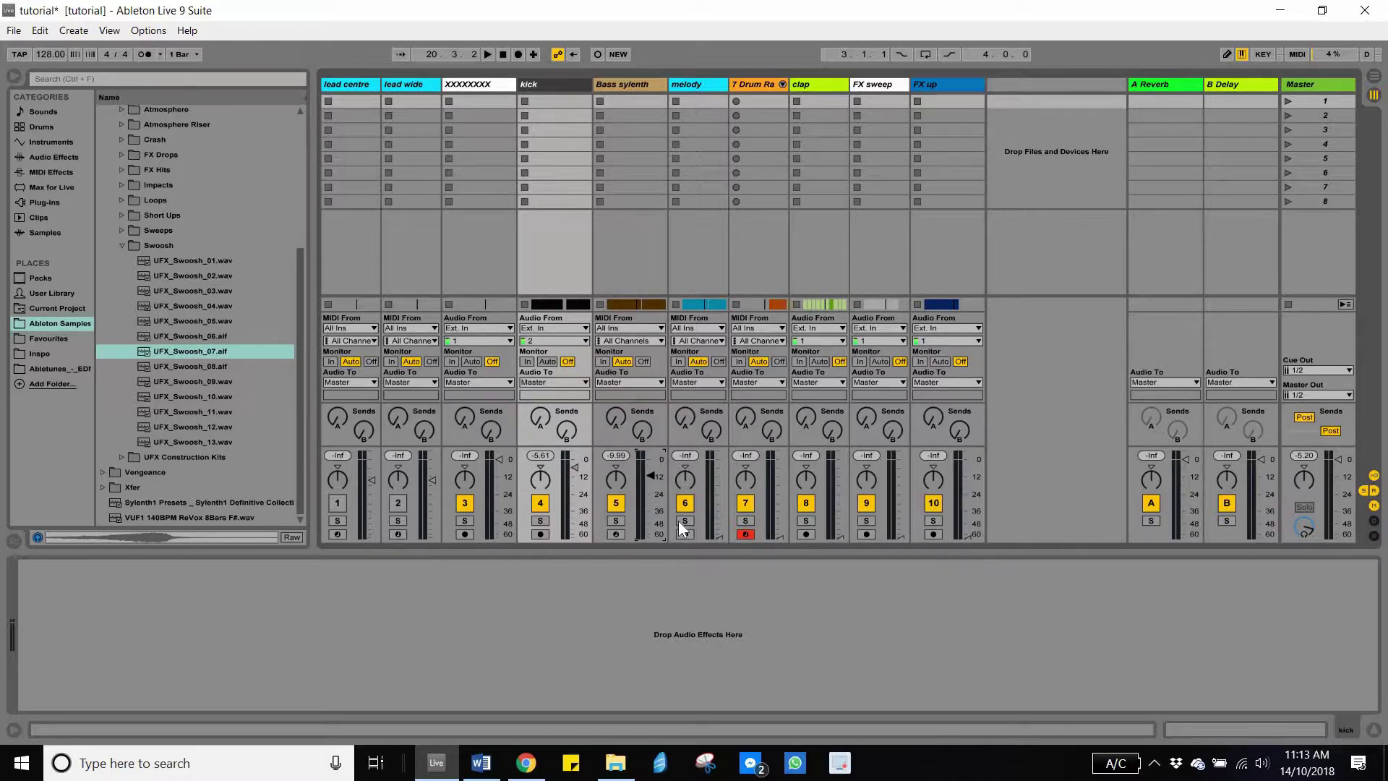
{"action": "key", "text": "space"}
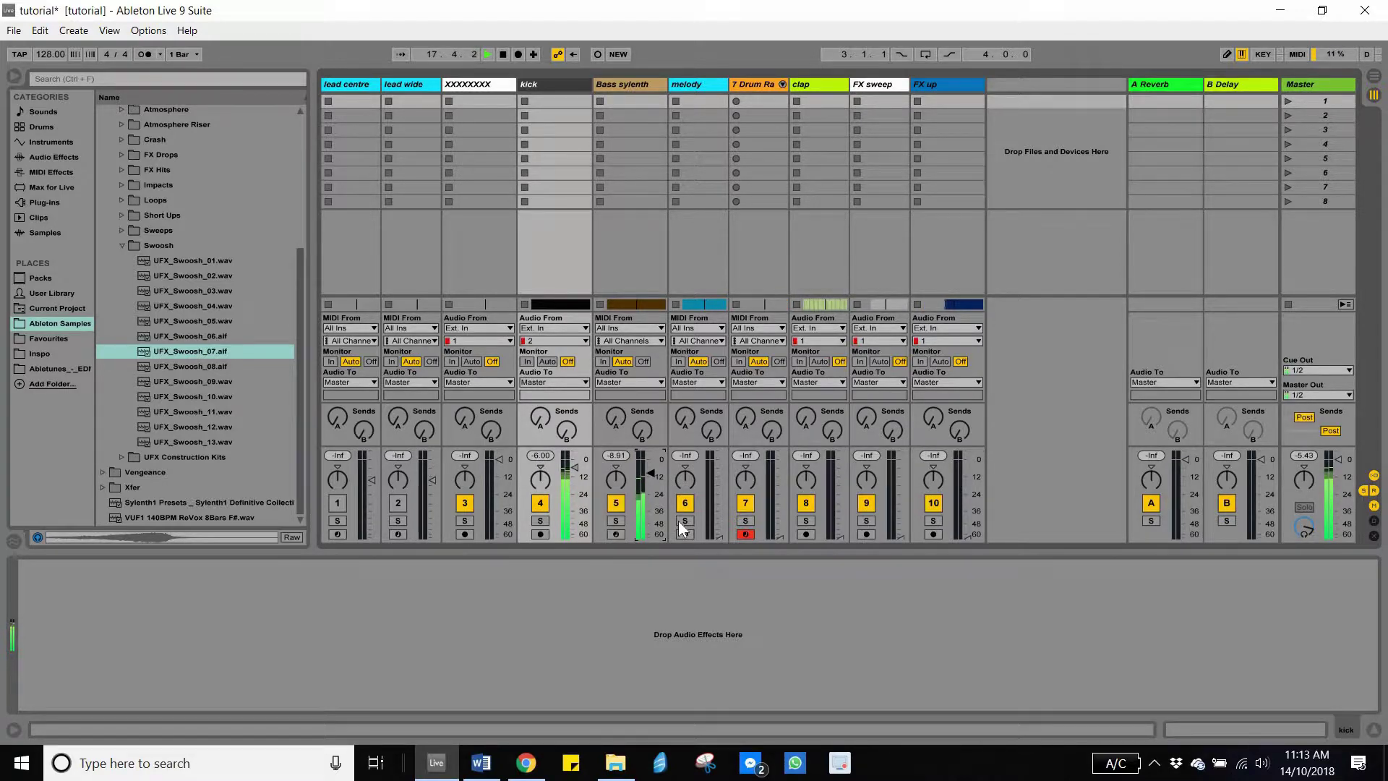
{"action": "key", "text": "space"}
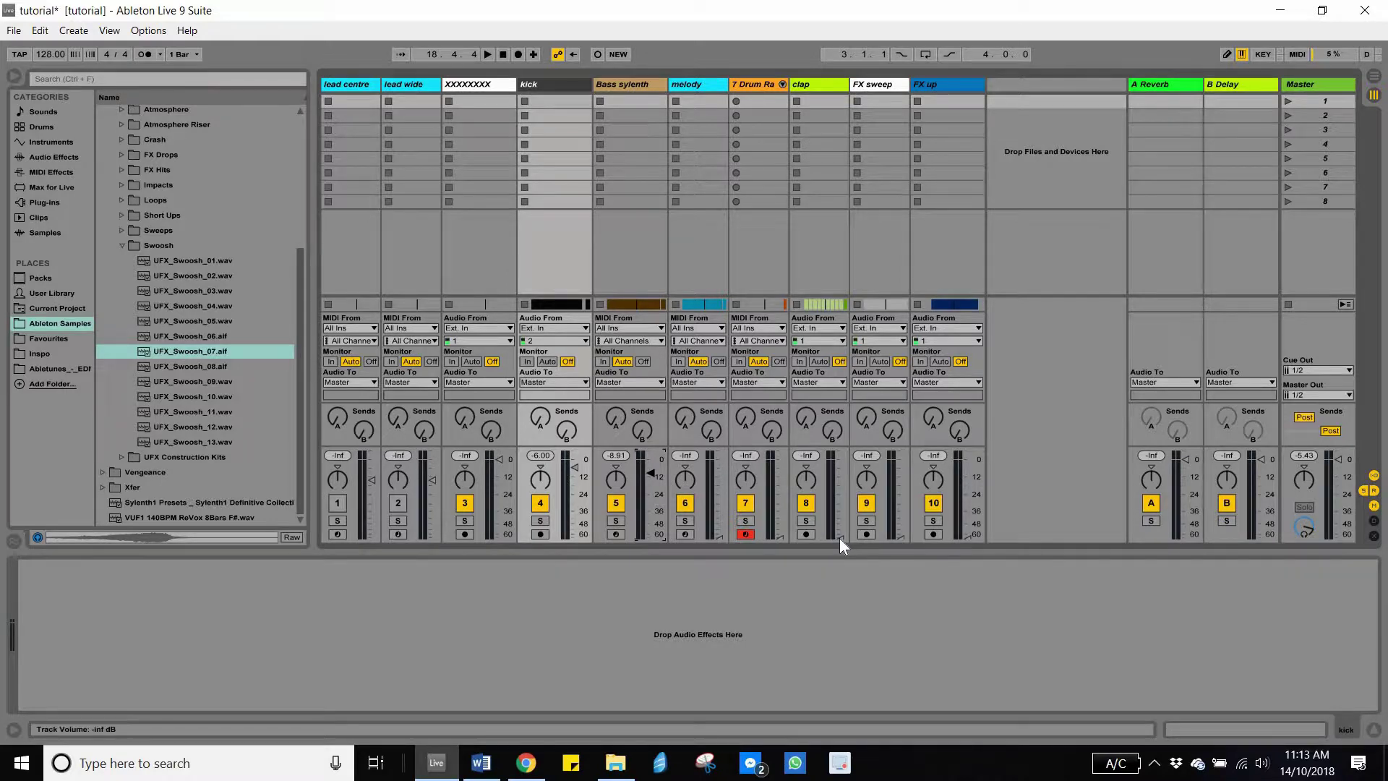
Step: Raise the clap track's volume to -18.0 dB while the kick and bass play
{"action": "key", "text": "space"}
{"action": "left_click_drag", "start_coordinate": [839, 538], "coordinate": [840, 537]}
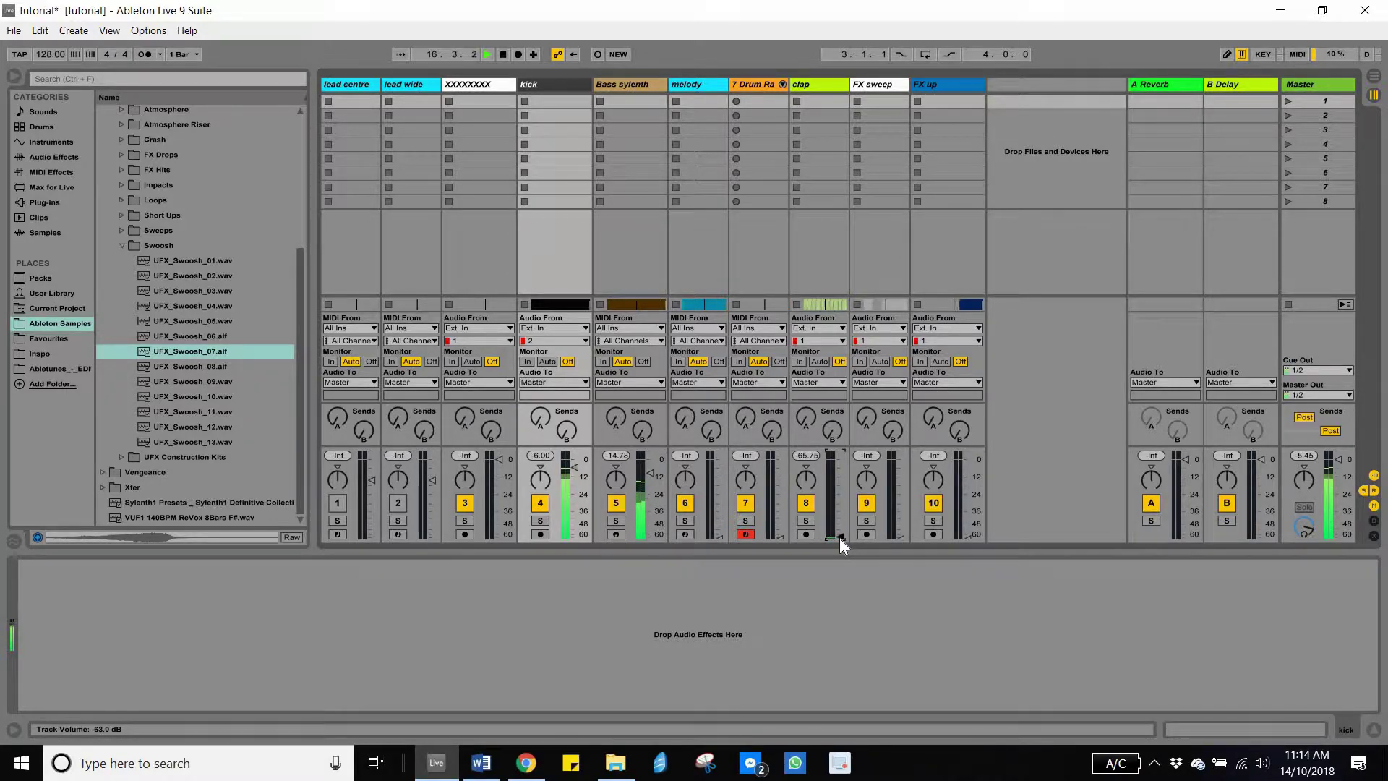
{"action": "scroll", "coordinate": [840, 538], "scroll_direction": "up", "scroll_amount": 10}
{"action": "scroll", "coordinate": [839, 538], "scroll_direction": "up", "scroll_amount": 4}
{"action": "scroll", "coordinate": [840, 538], "scroll_direction": "up", "scroll_amount": 1}
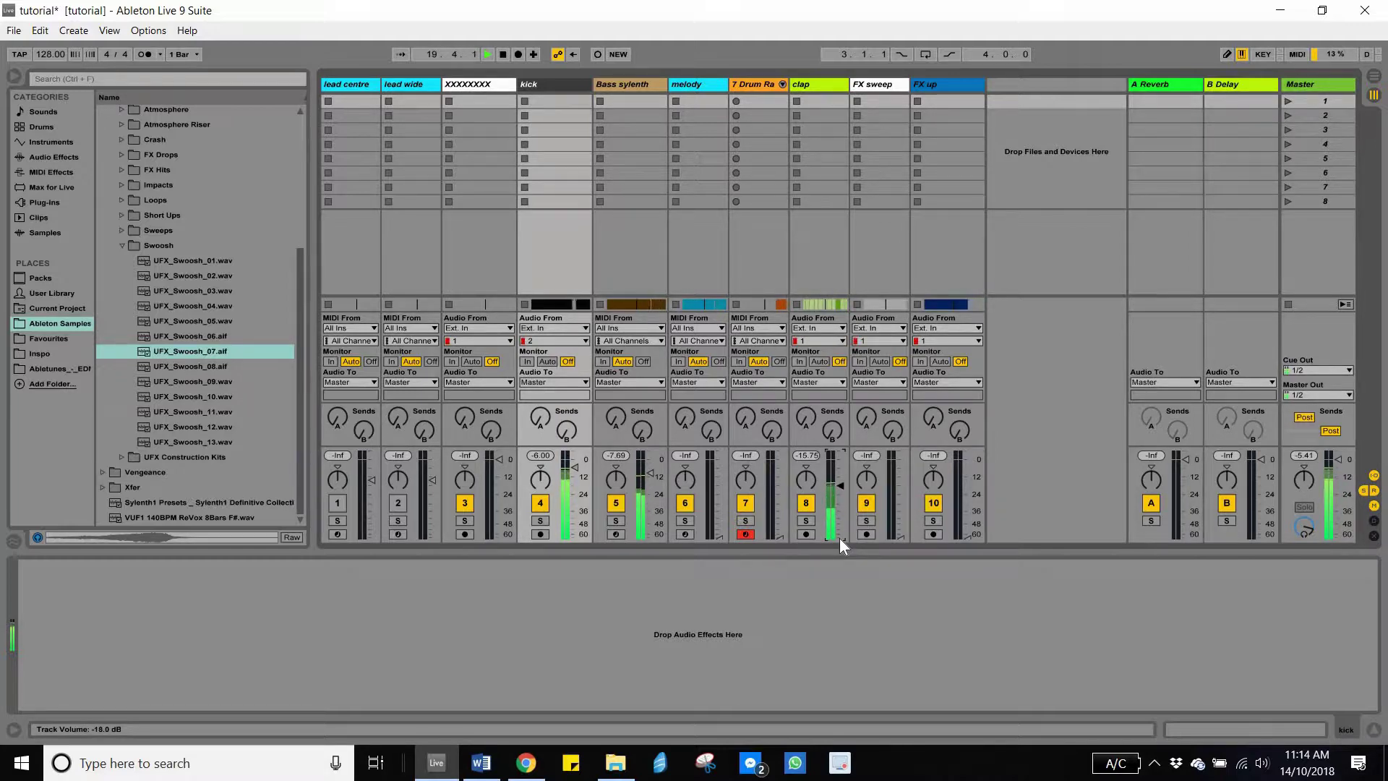
Step: Raise the clap track's volume to -16.0 dB during playback
{"action": "scroll", "coordinate": [839, 538], "scroll_direction": "up", "scroll_amount": 1}
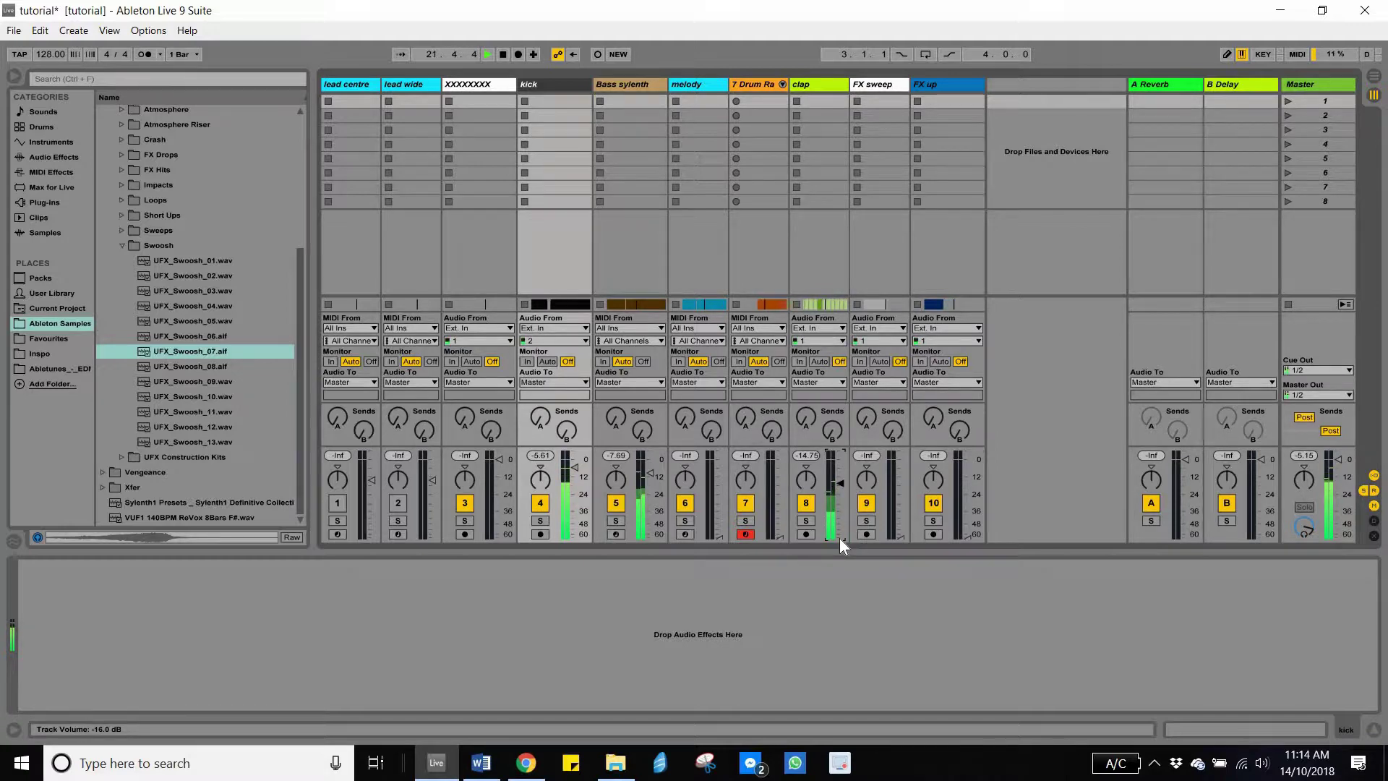
{"action": "scroll", "coordinate": [840, 538], "scroll_direction": "up", "scroll_amount": 1}
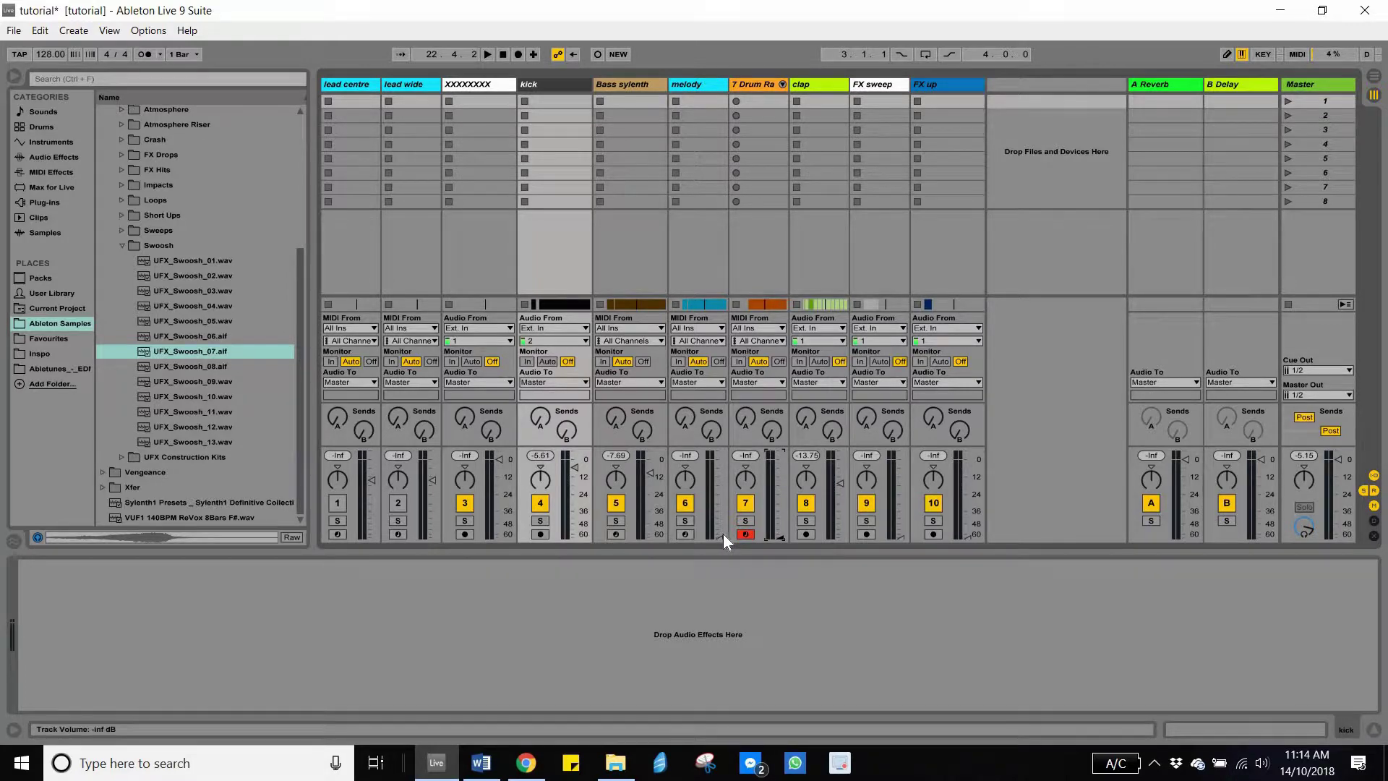
Step: Raise the melody track's volume from silence against the playing mix, settling at about -16 dB
{"action": "key", "text": "space"}
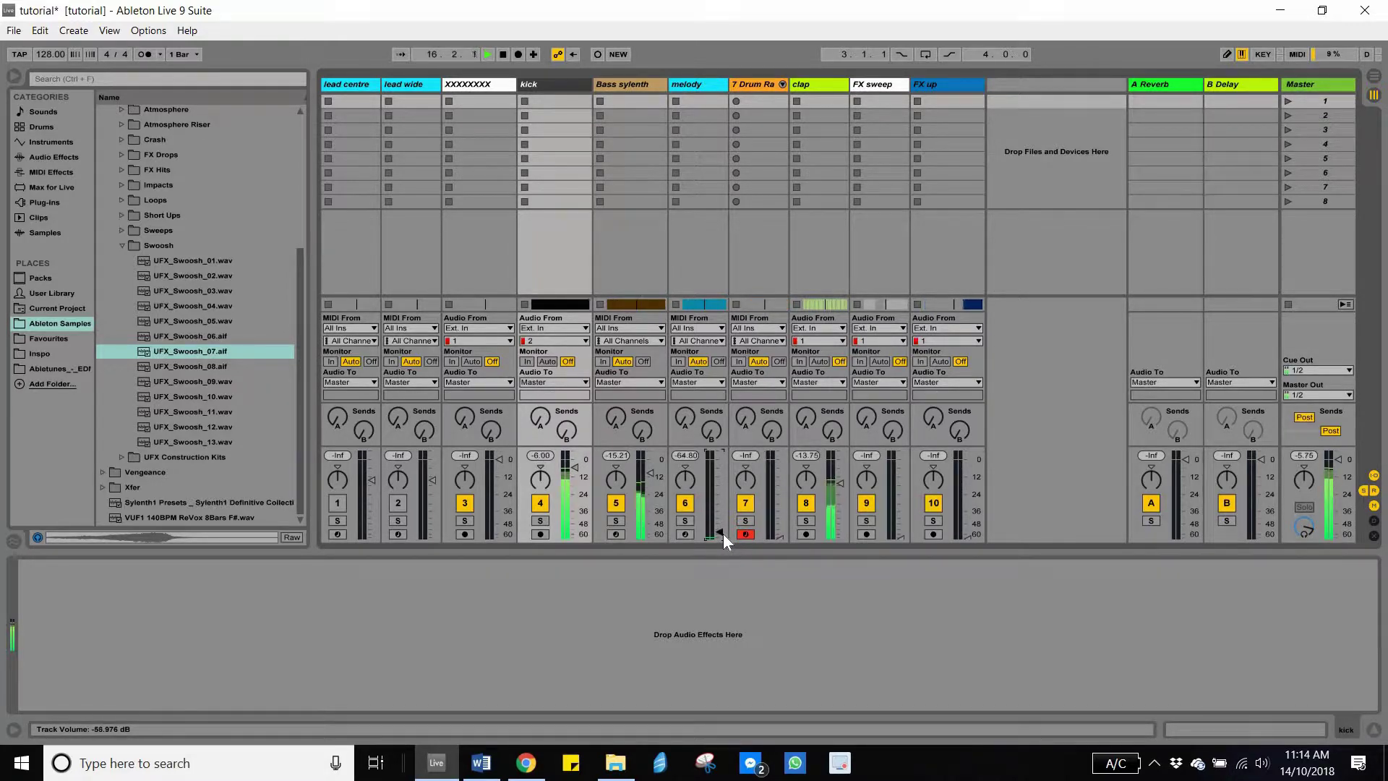
{"action": "key", "text": "Up"}
{"action": "key", "text": "Up"}
{"action": "key", "text": "Up"}
{"action": "key", "text": "Up"}
{"action": "key", "text": "Up"}
{"action": "key", "text": "Up"}
{"action": "key", "text": "Up"}
{"action": "key", "text": "Up"}
{"action": "key", "text": "Up"}
{"action": "key", "text": "Up"}
{"action": "key", "text": "Up"}
{"action": "key", "text": "Up"}
{"action": "key", "text": "Up"}
{"action": "key", "text": "Up"}
{"action": "key", "text": "Up"}
{"action": "key", "text": "Up"}
{"action": "key", "text": "Up"}
{"action": "key", "text": "Up"}
{"action": "key", "text": "Up"}
{"action": "key", "text": "Up"}
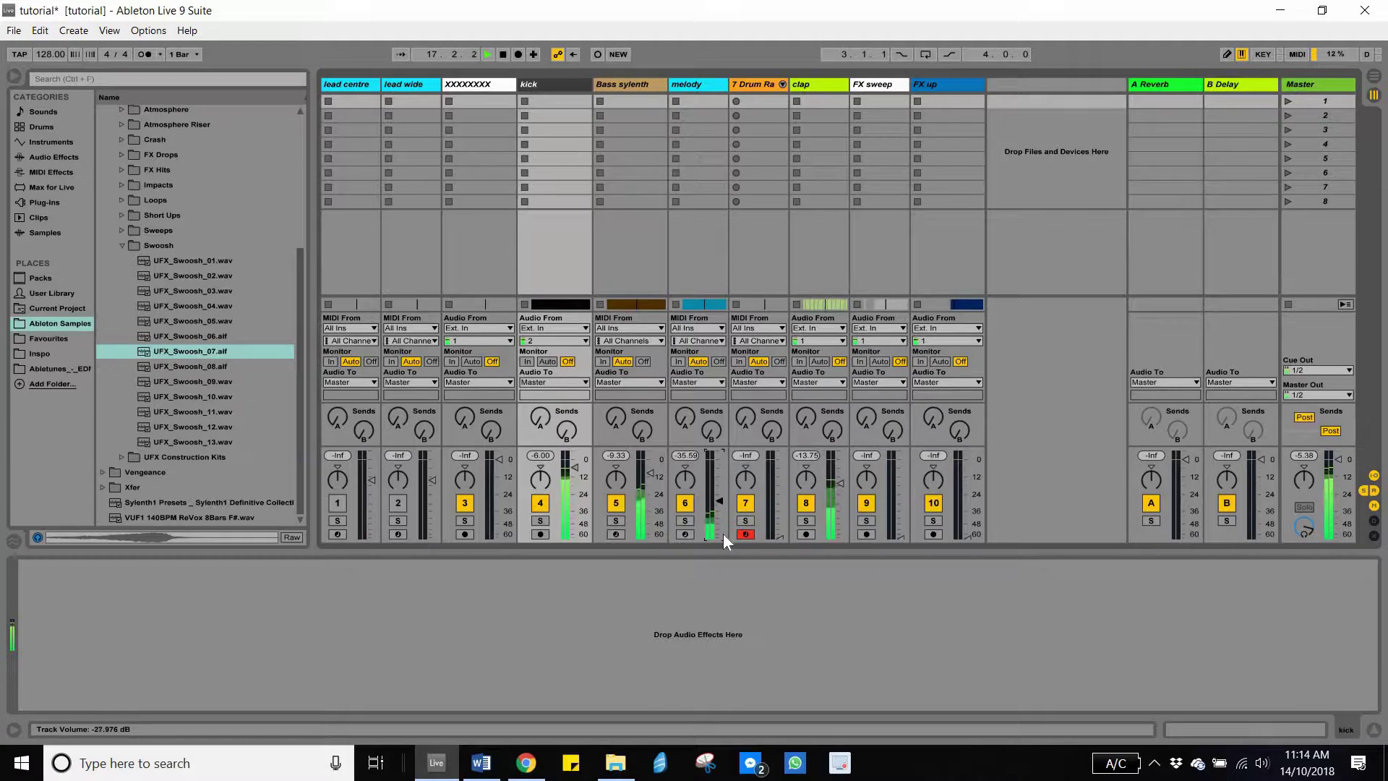
{"action": "key", "text": "Up"}
{"action": "key", "text": "Up"}
{"action": "key", "text": "Up"}
{"action": "key", "text": "Up"}
{"action": "key", "text": "Up"}
{"action": "key", "text": "Up"}
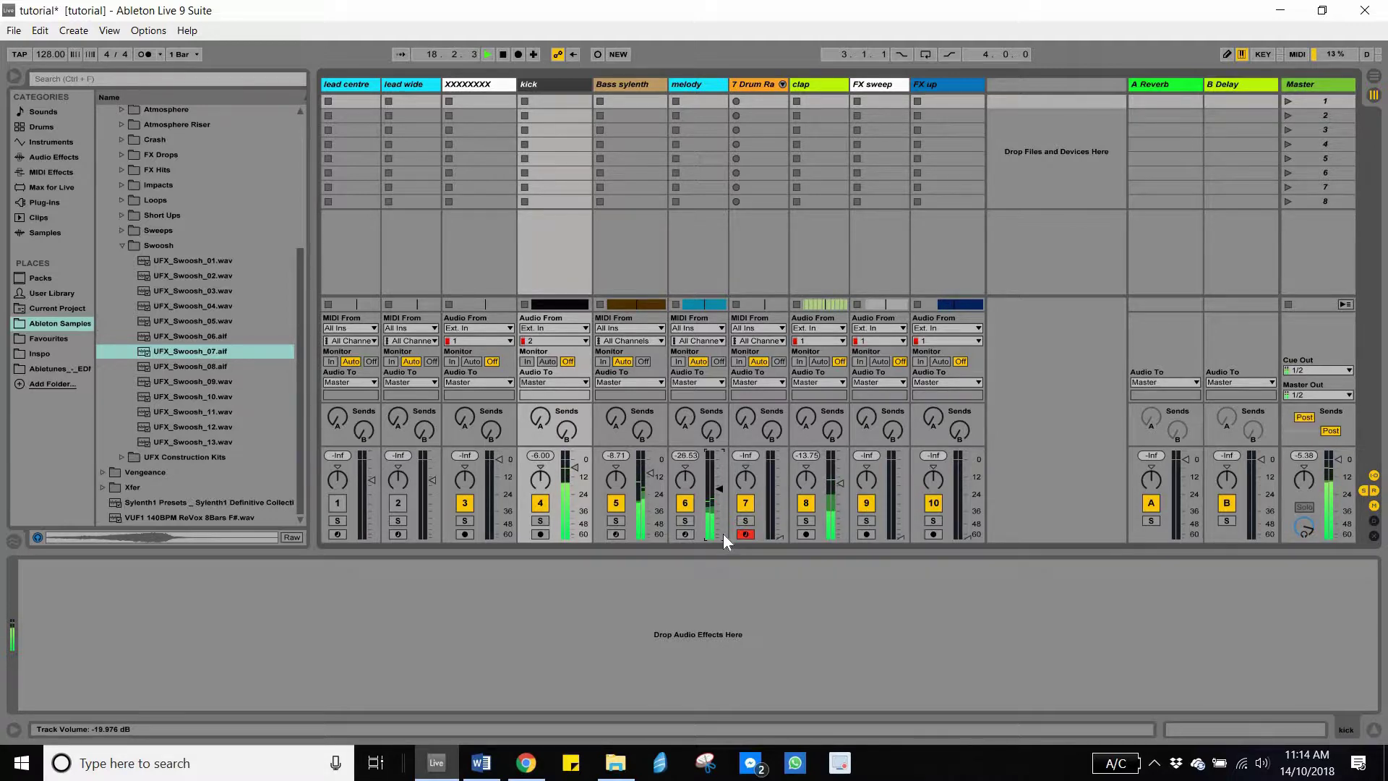
{"action": "key", "text": "Up"}
{"action": "key", "text": "Up"}
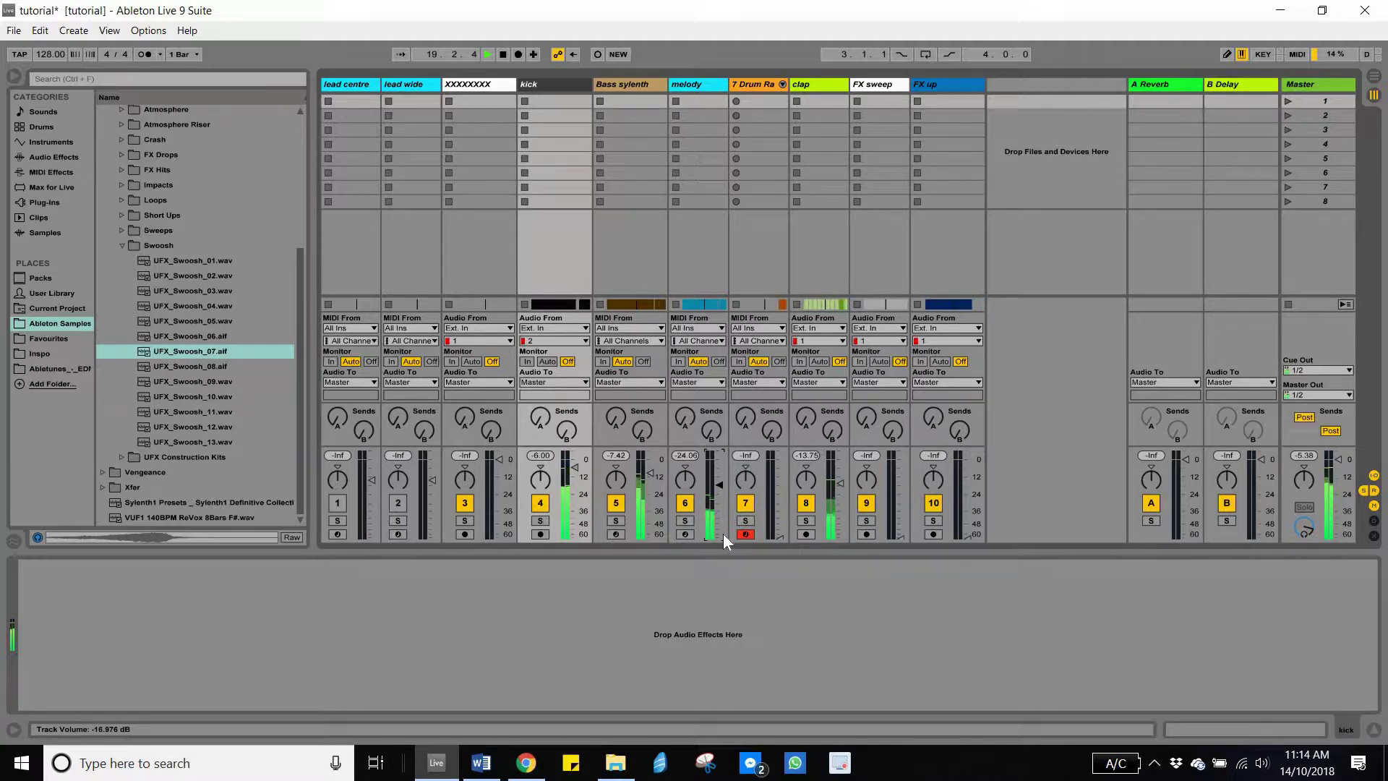
{"action": "key", "text": "Up"}
{"action": "key", "text": "Up"}
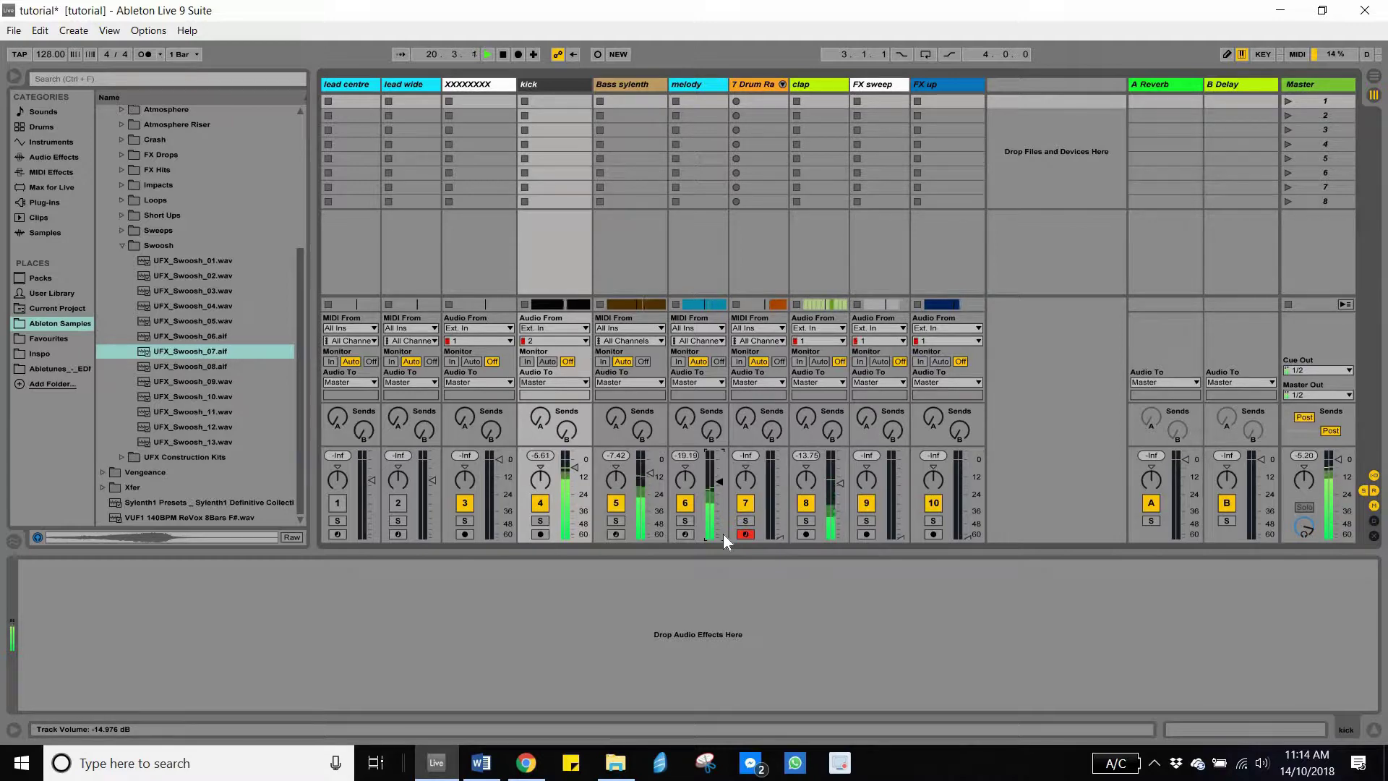
{"action": "key", "text": "Up"}
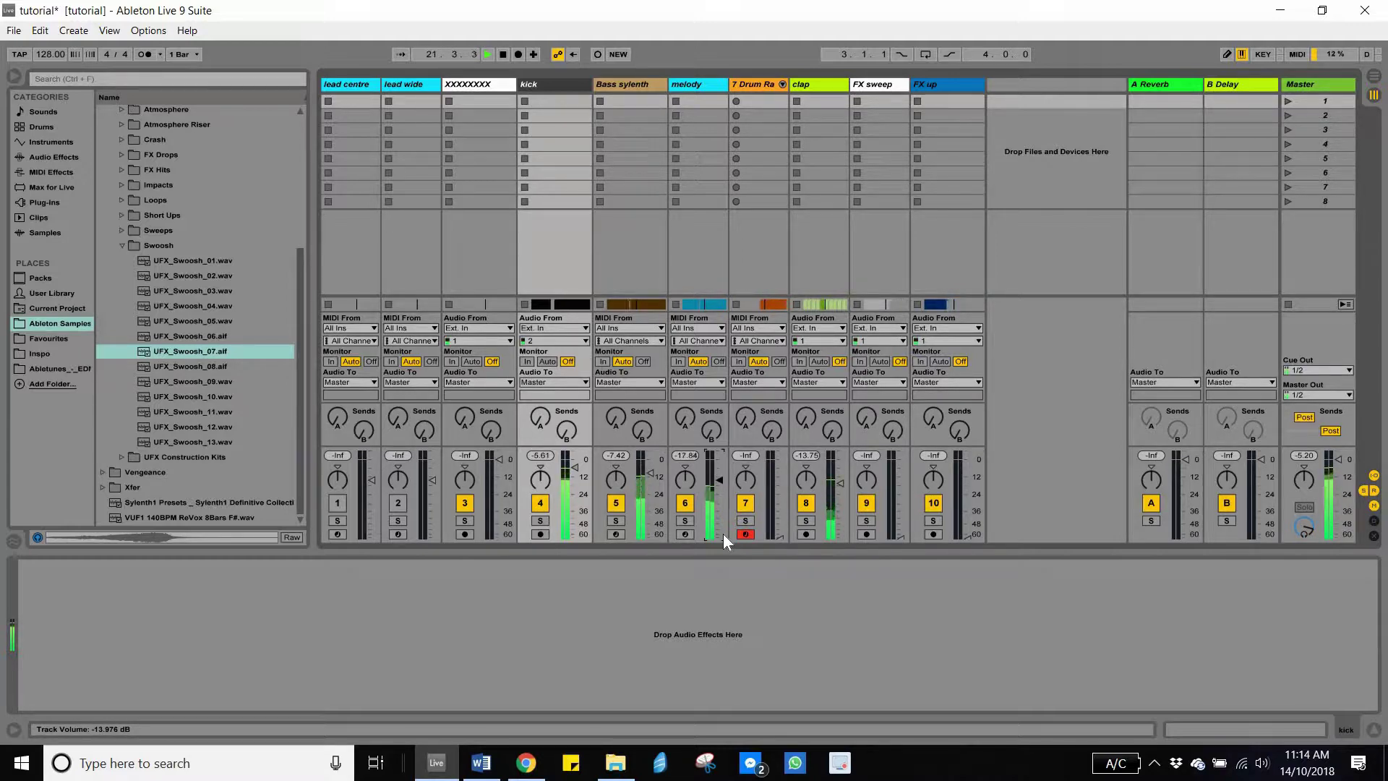
{"action": "key", "text": "Down"}
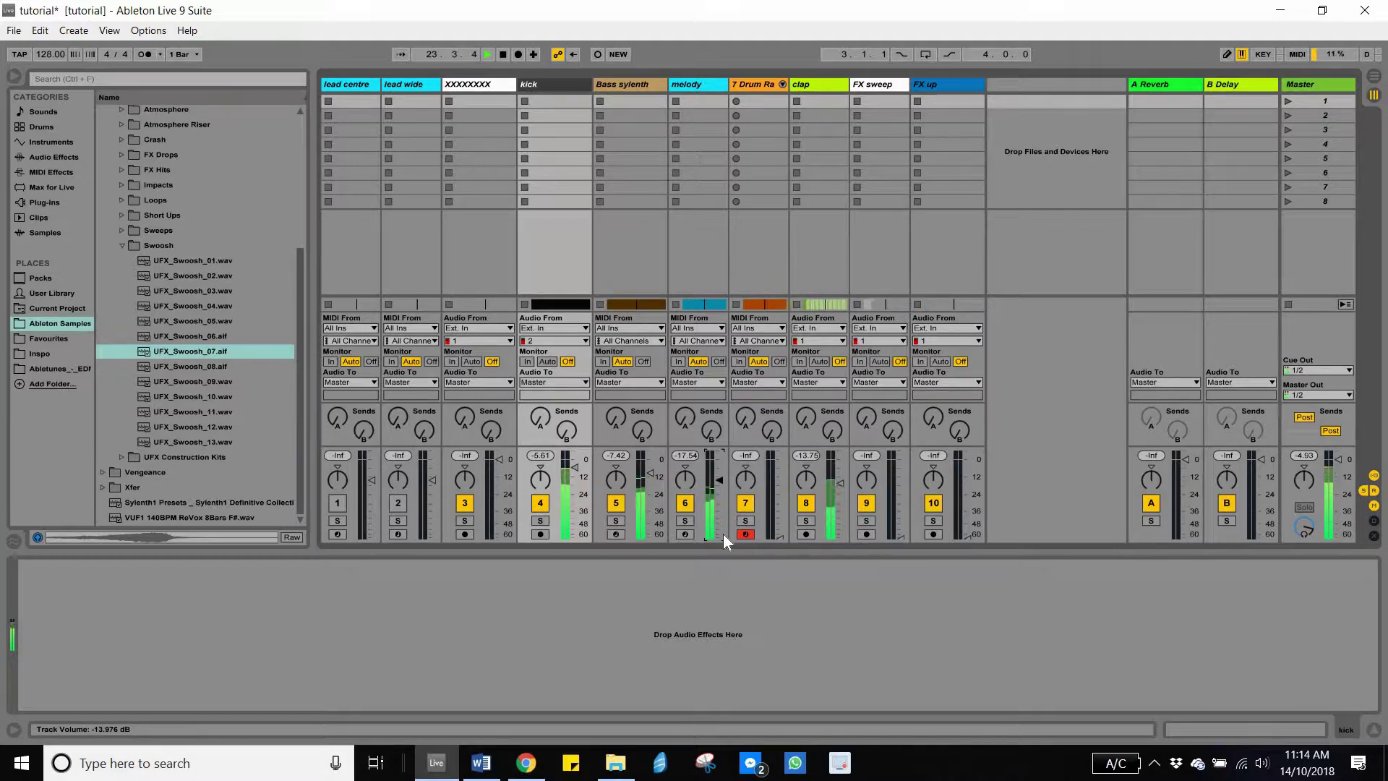
{"action": "key", "text": "space"}
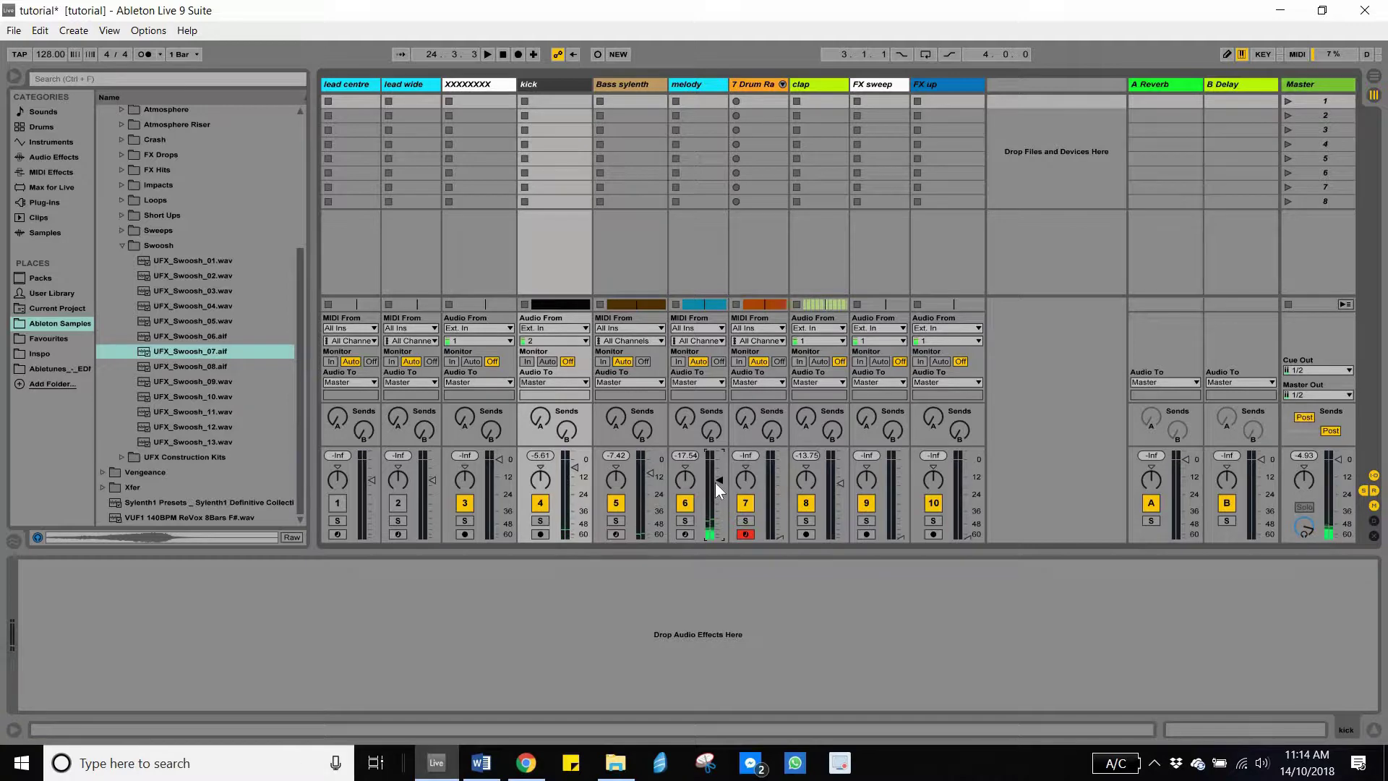
{"action": "key", "text": "space"}
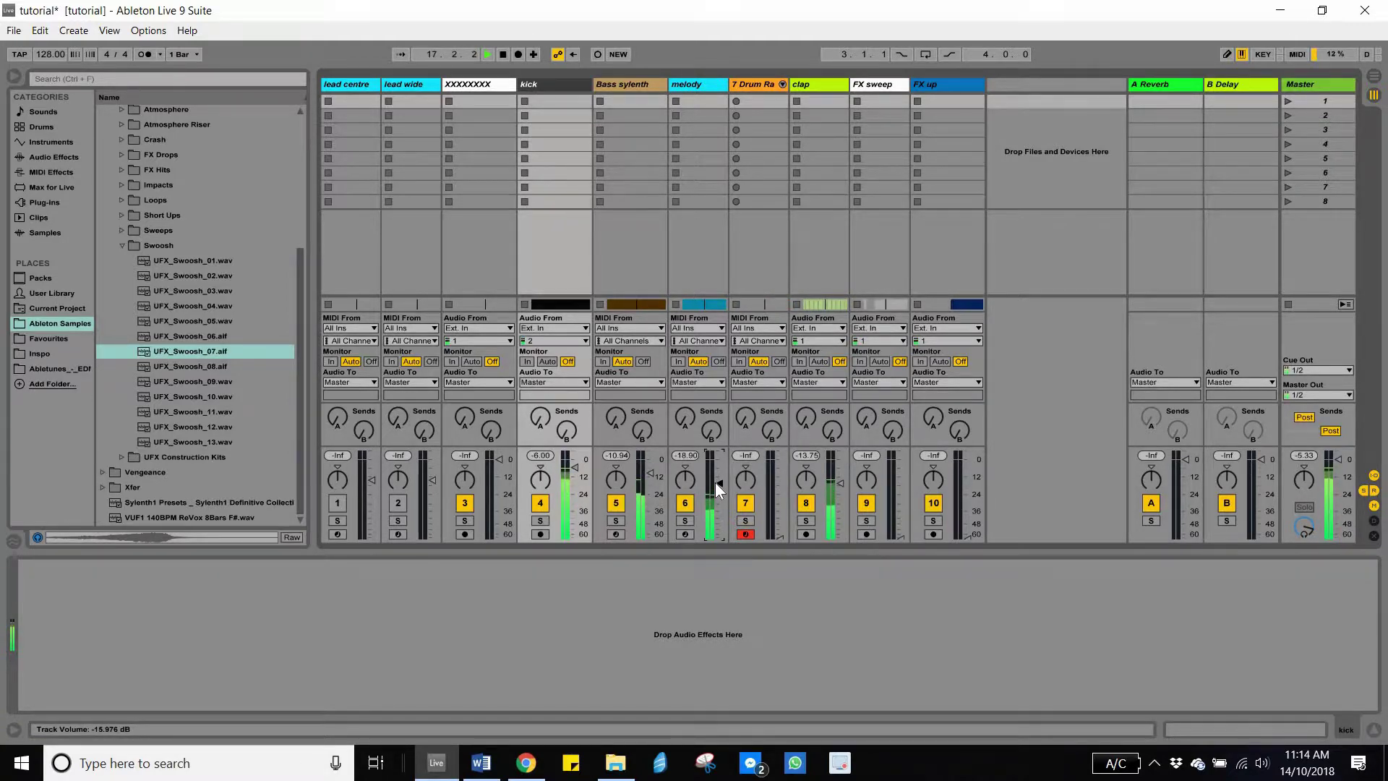
{"action": "key", "text": "space"}
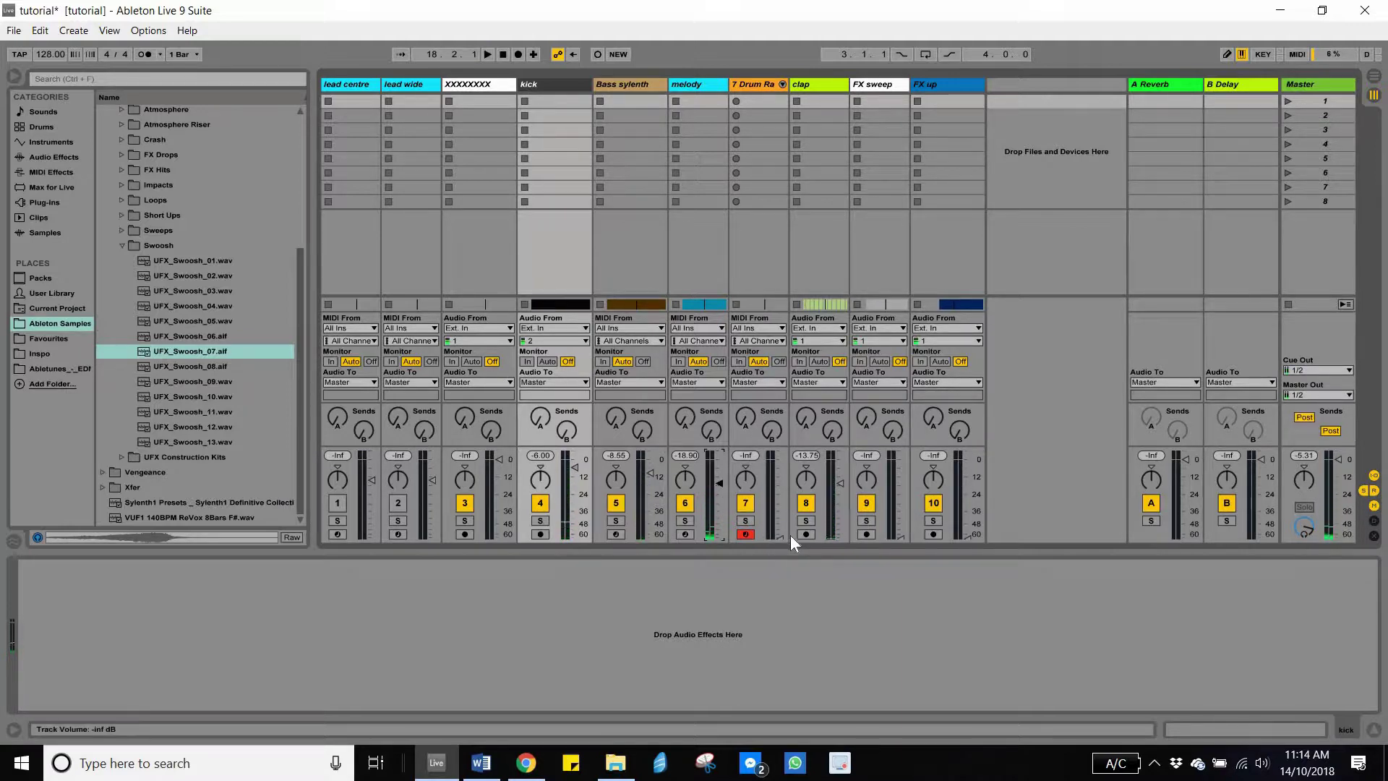
Step: Expand the Drum Rack track into its chains and lower the hi hat, bongo and boing volumes to -inf dB
{"action": "key", "text": "space"}
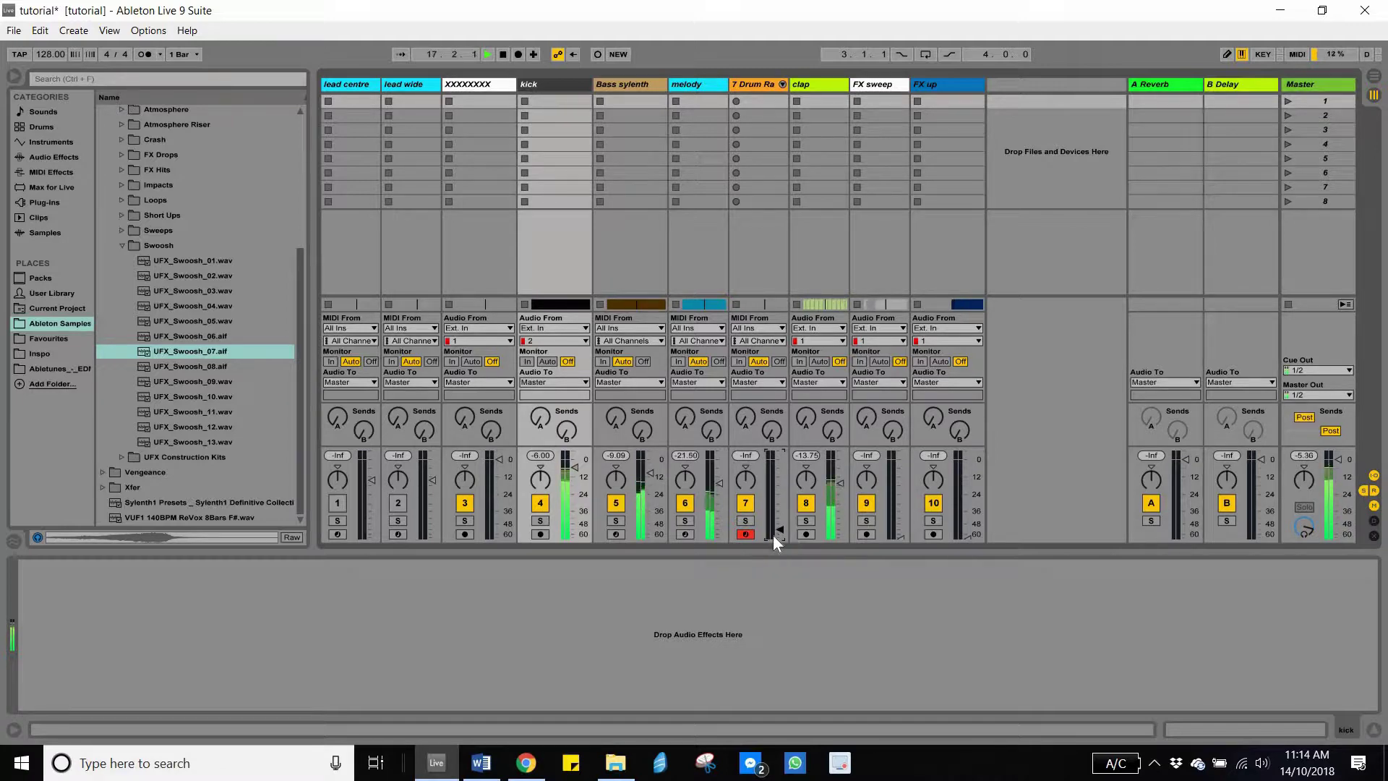
{"action": "left_click_drag", "start_coordinate": [779, 534], "coordinate": [784, 527]}
{"action": "left_click", "coordinate": [782, 84]}
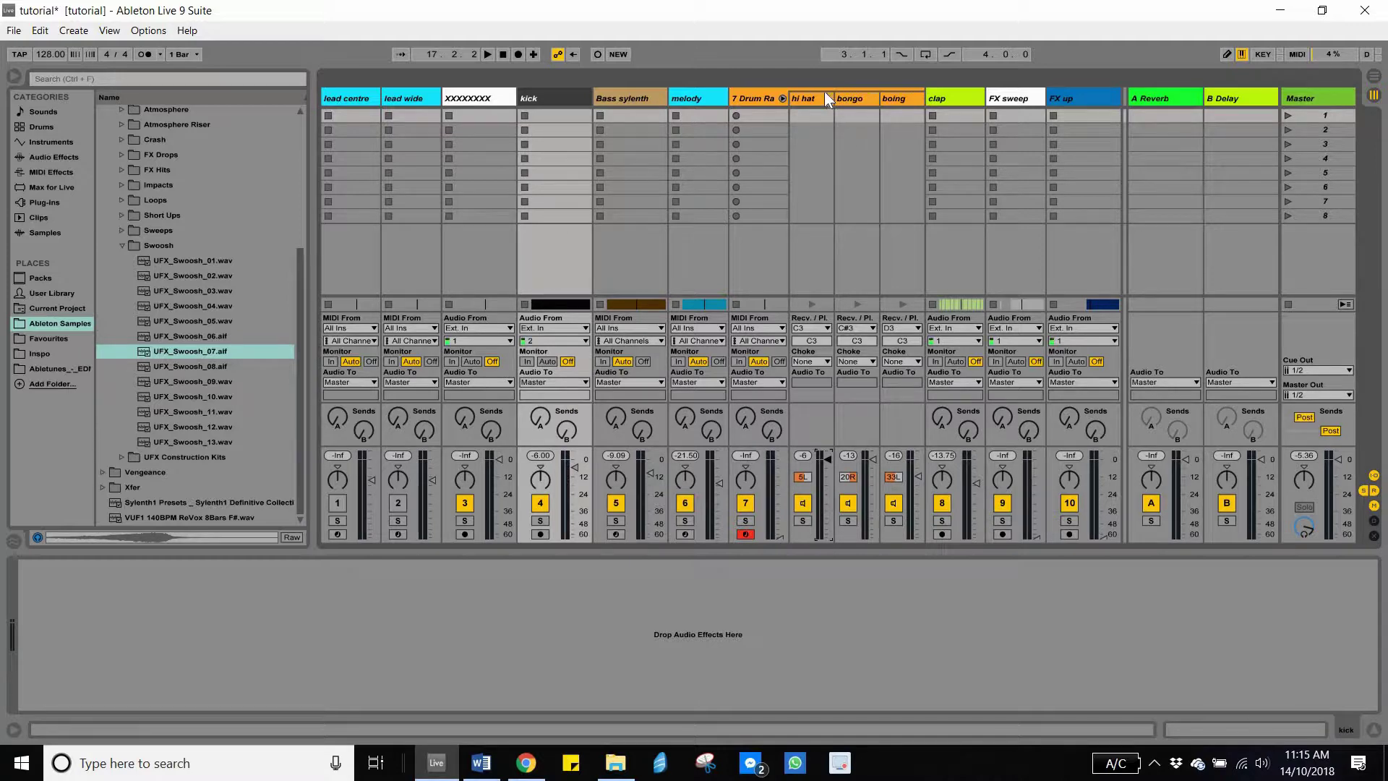
{"action": "left_click", "coordinate": [896, 101]}
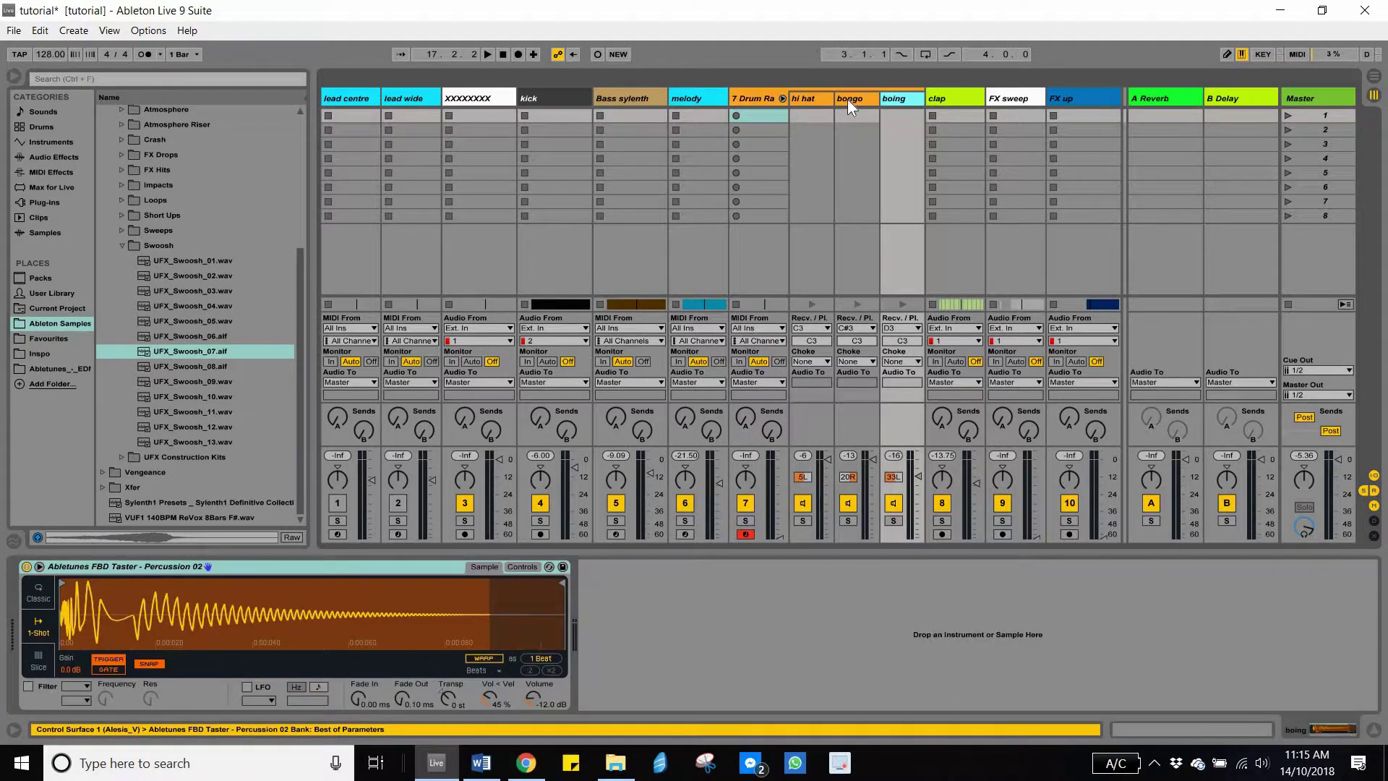
{"action": "left_click", "coordinate": [822, 114], "text": "shift"}
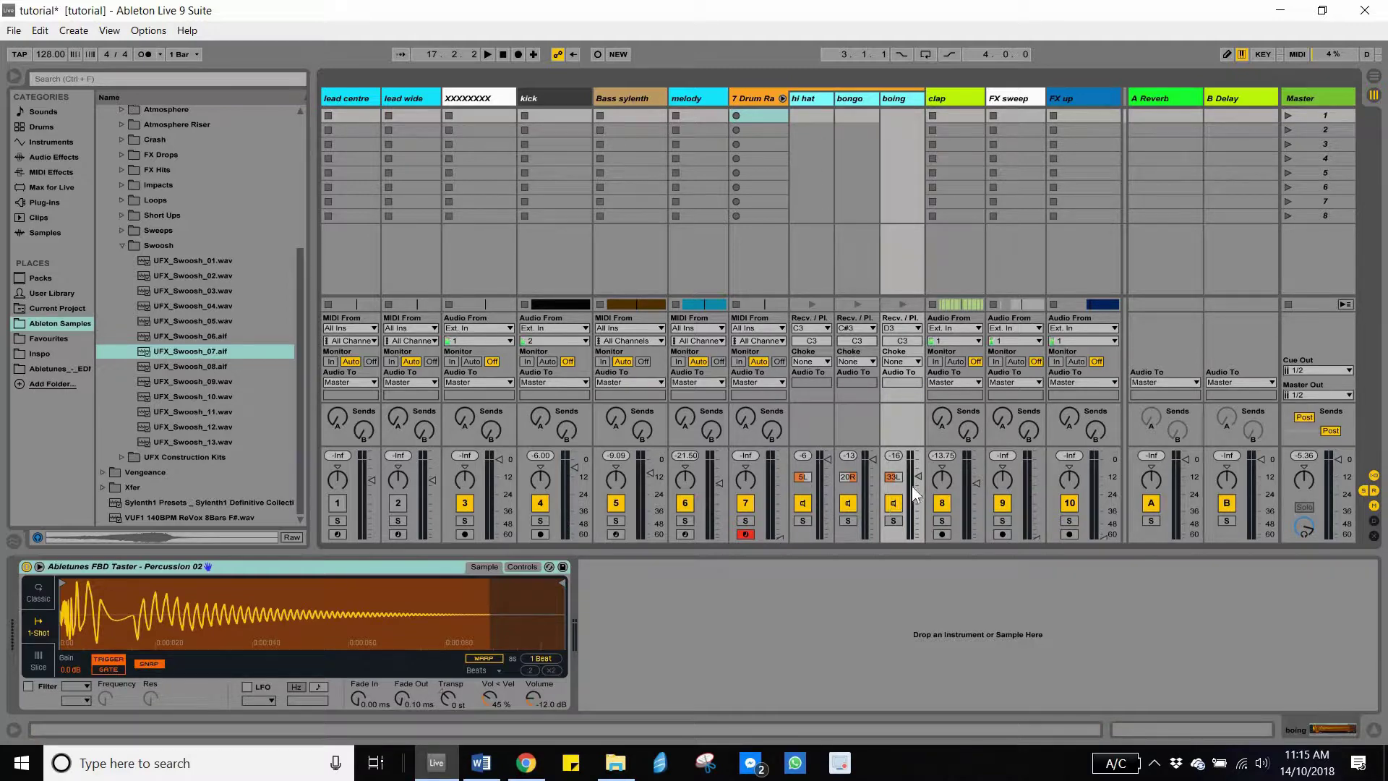
{"action": "left_click_drag", "start_coordinate": [918, 476], "coordinate": [917, 511]}
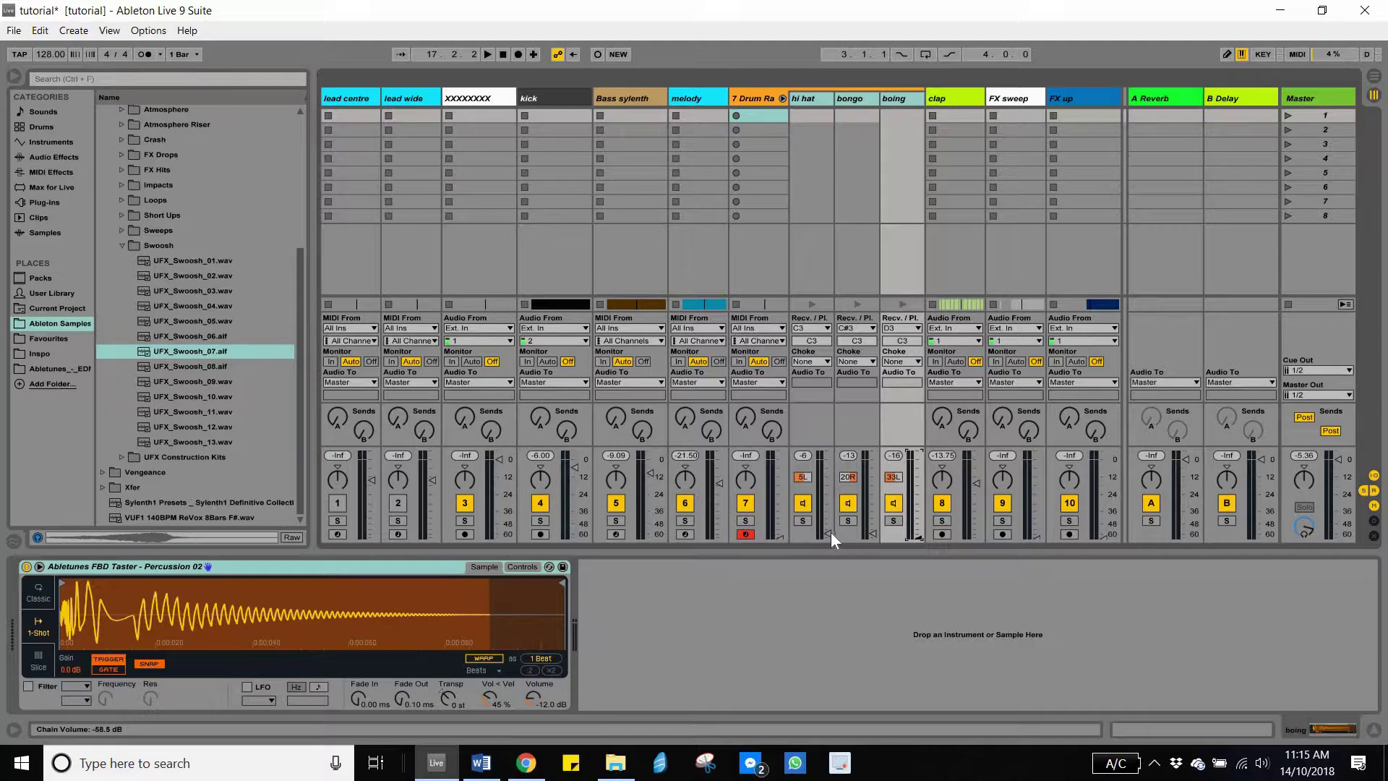
{"action": "key", "text": "space"}
{"action": "key", "text": "space"}
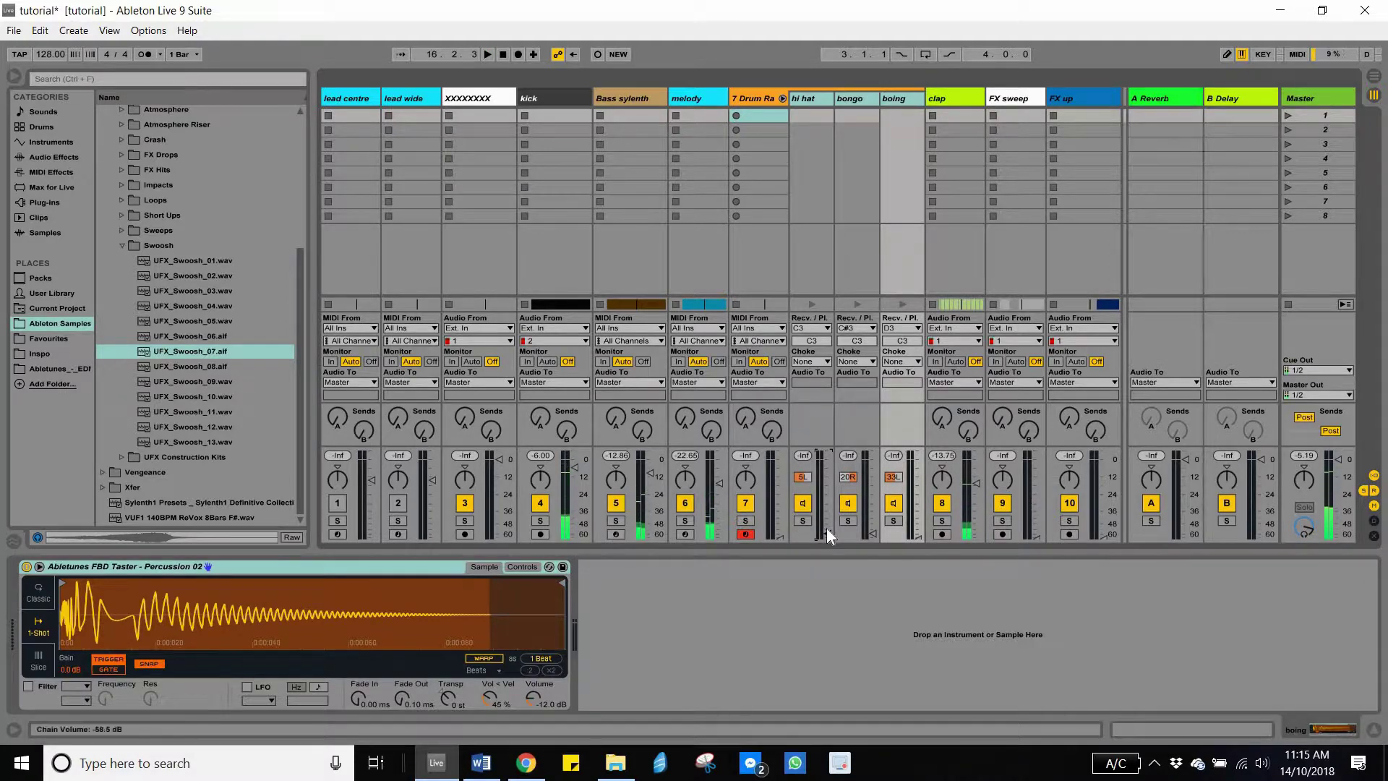
Step: Raise the hi hat chain's volume to -9.0 dB and play the mix
{"action": "left_click", "coordinate": [814, 102]}
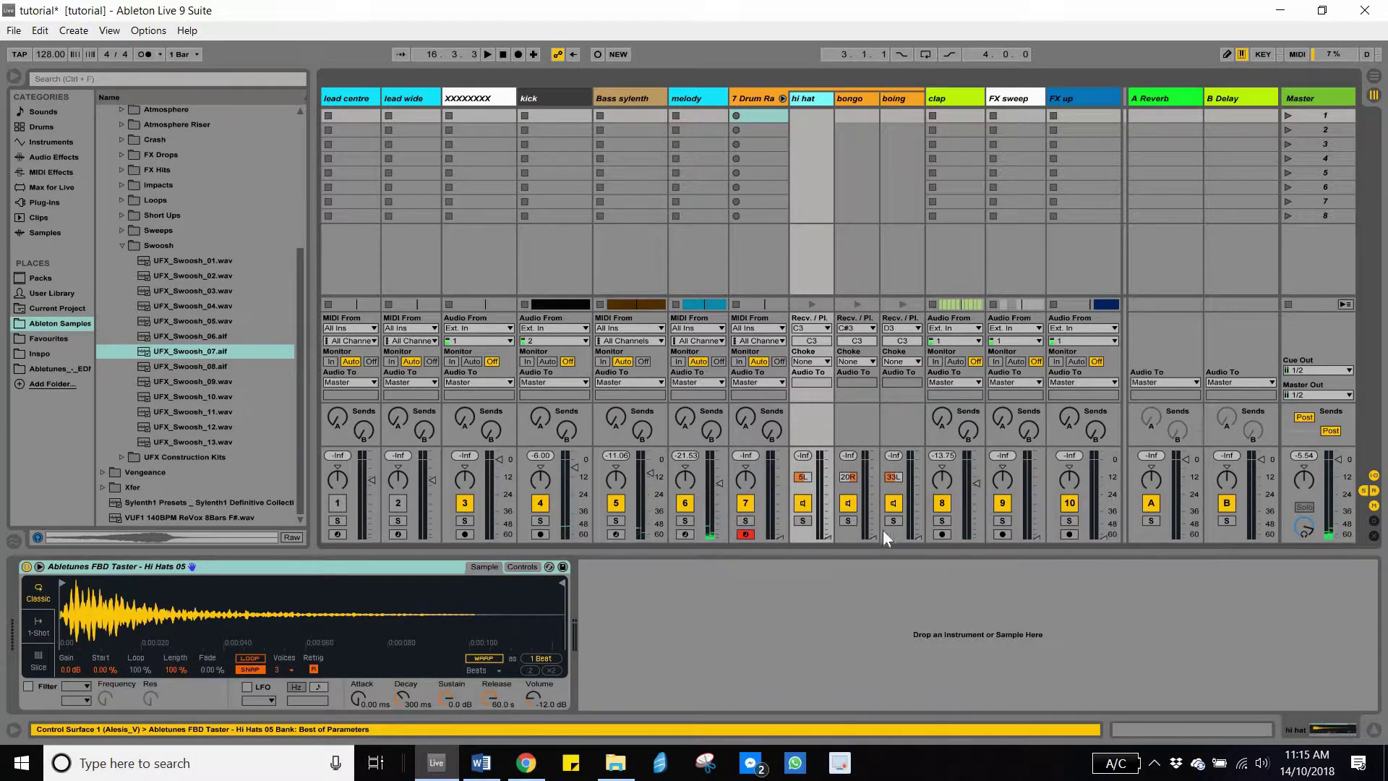
{"action": "left_click_drag", "start_coordinate": [831, 536], "coordinate": [830, 489]}
{"action": "key", "text": "space"}
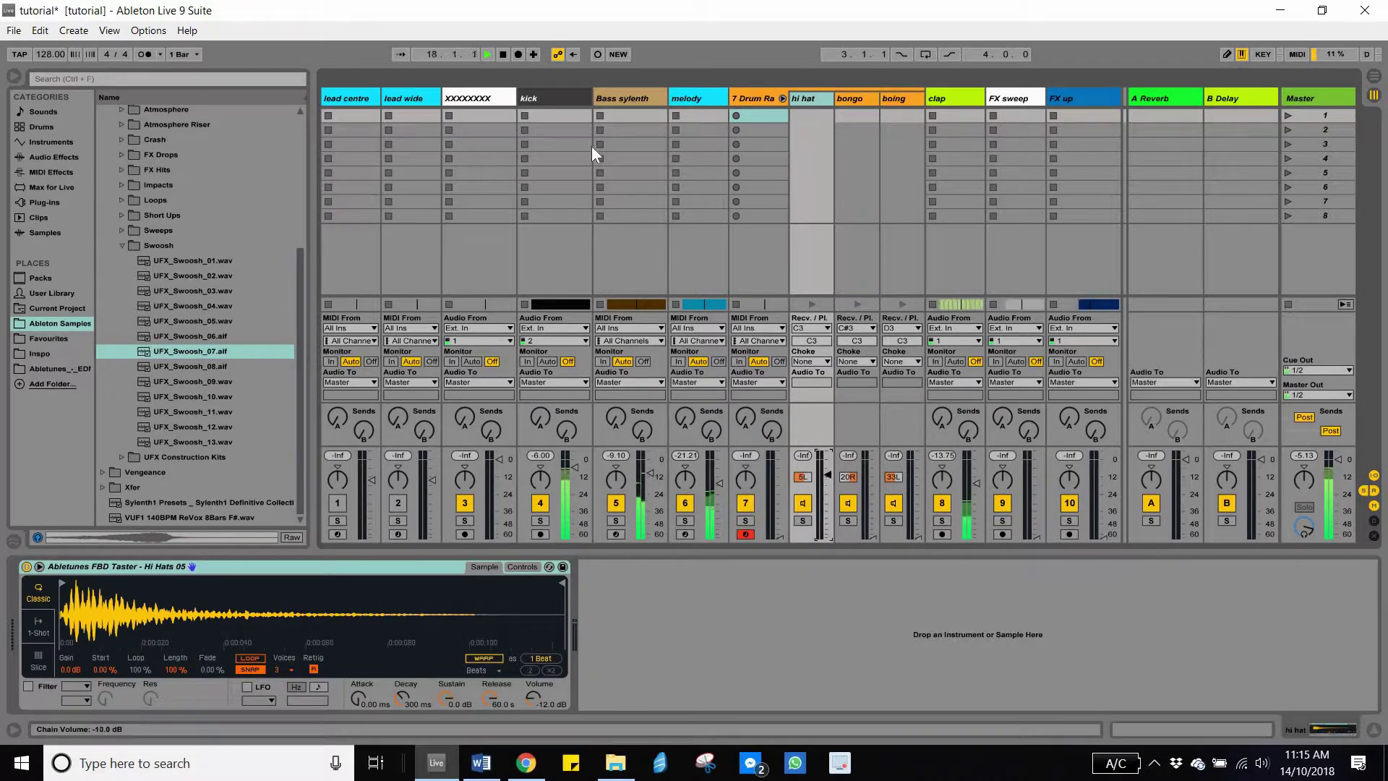
Step: In Arrangement View, set the playback start to bar 21 where the Drum Rack clip begins, and return to Session View
{"action": "key", "text": "Tab"}
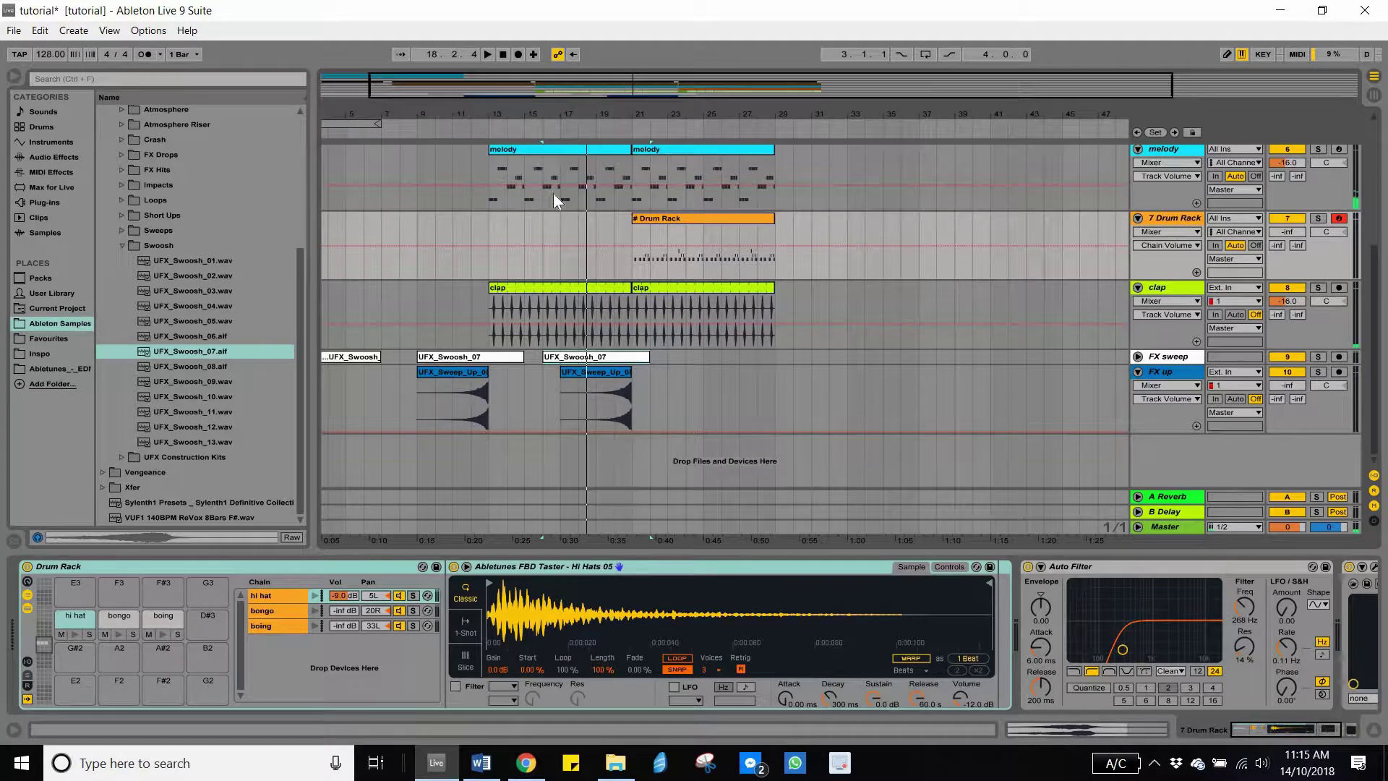
{"action": "left_click", "coordinate": [632, 220]}
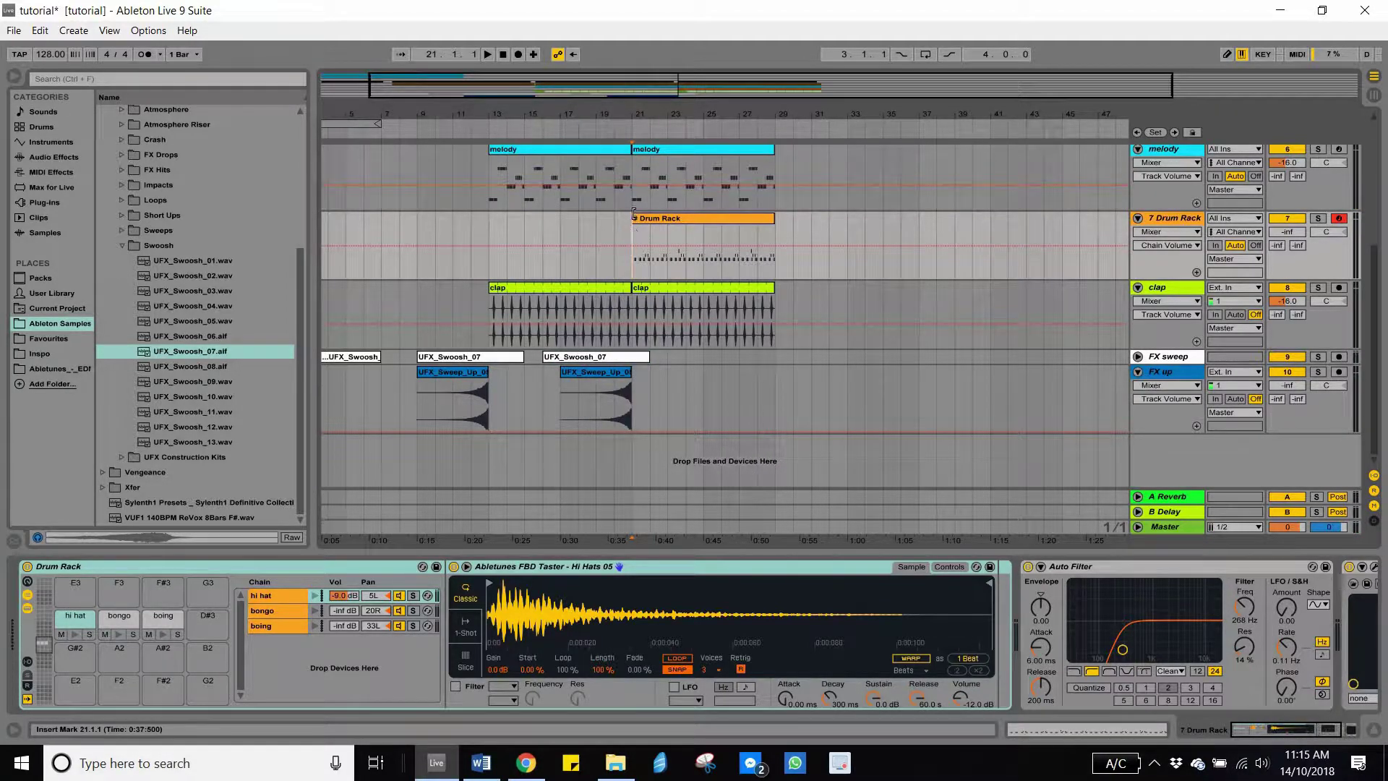
{"action": "key", "text": "Tab"}
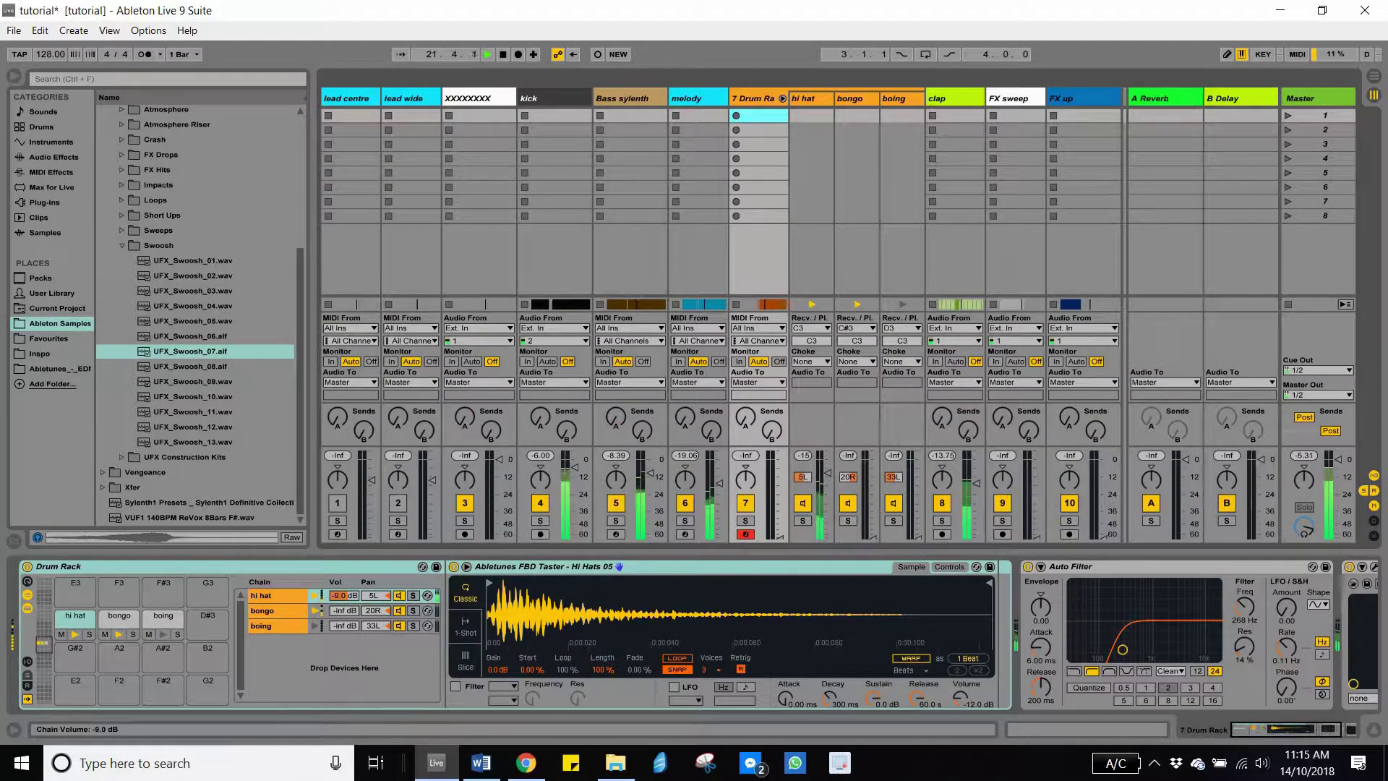
Step: Lower the hi hat chain to -15.6 dB and solo it during playback
{"action": "left_click_drag", "start_coordinate": [828, 473], "coordinate": [830, 480]}
{"action": "left_click", "coordinate": [803, 521]}
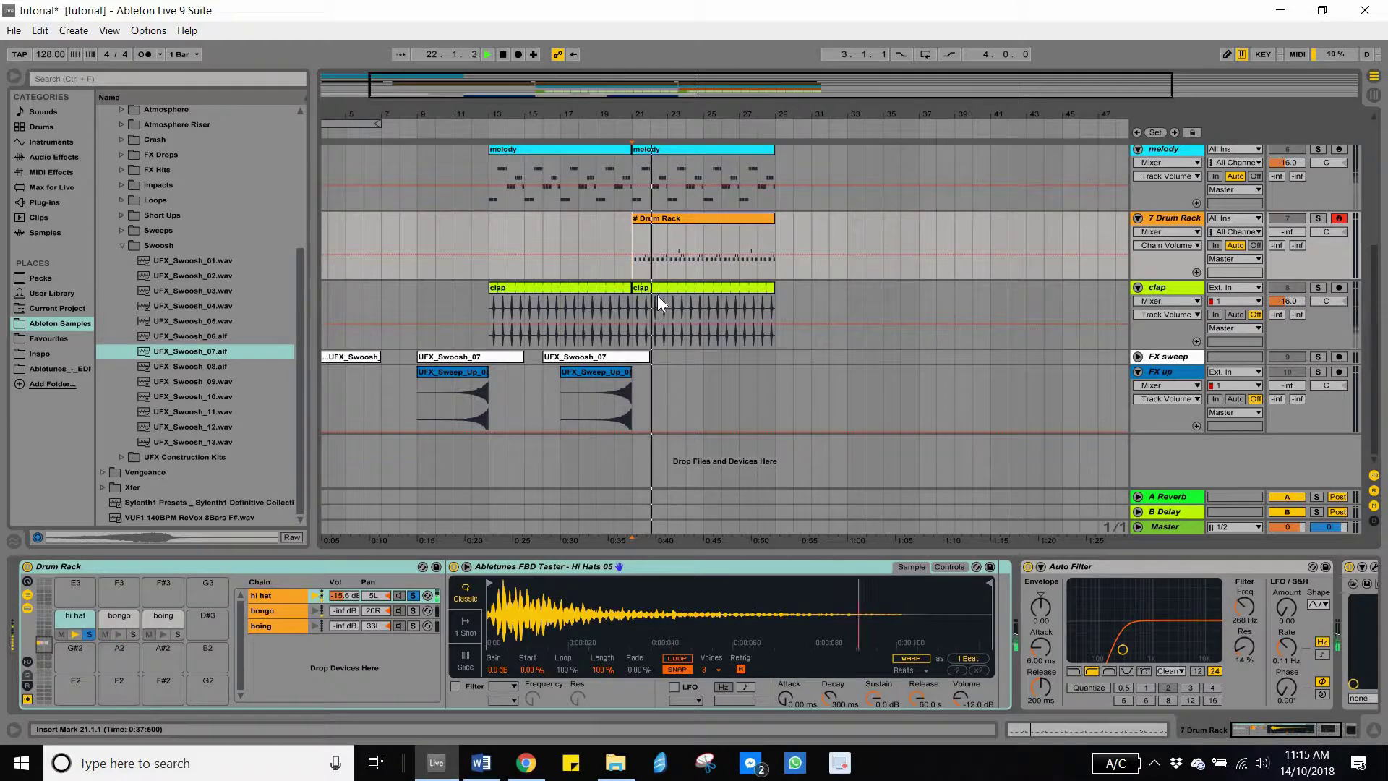
Step: Replay from bar 21 in Arrangement View, examine the tracks around the Drum Rack clip, and clear the hi hat solo
{"action": "key", "text": "space"}
{"action": "key", "text": "space"}
{"action": "scroll", "coordinate": [640, 236], "scroll_direction": "up", "scroll_amount": 3}
{"action": "scroll", "coordinate": [641, 242], "scroll_direction": "up", "scroll_amount": 3}
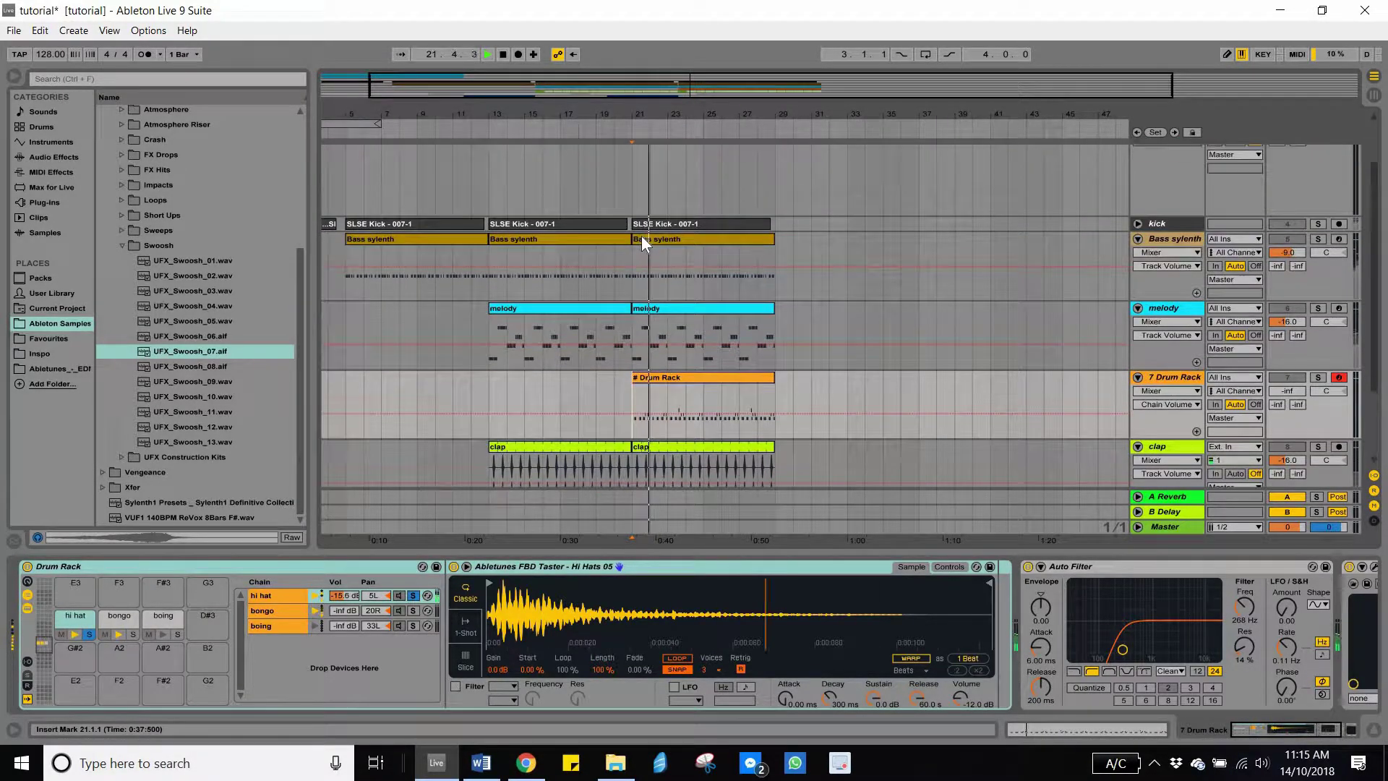
{"action": "scroll", "coordinate": [639, 244], "scroll_direction": "down", "scroll_amount": 6}
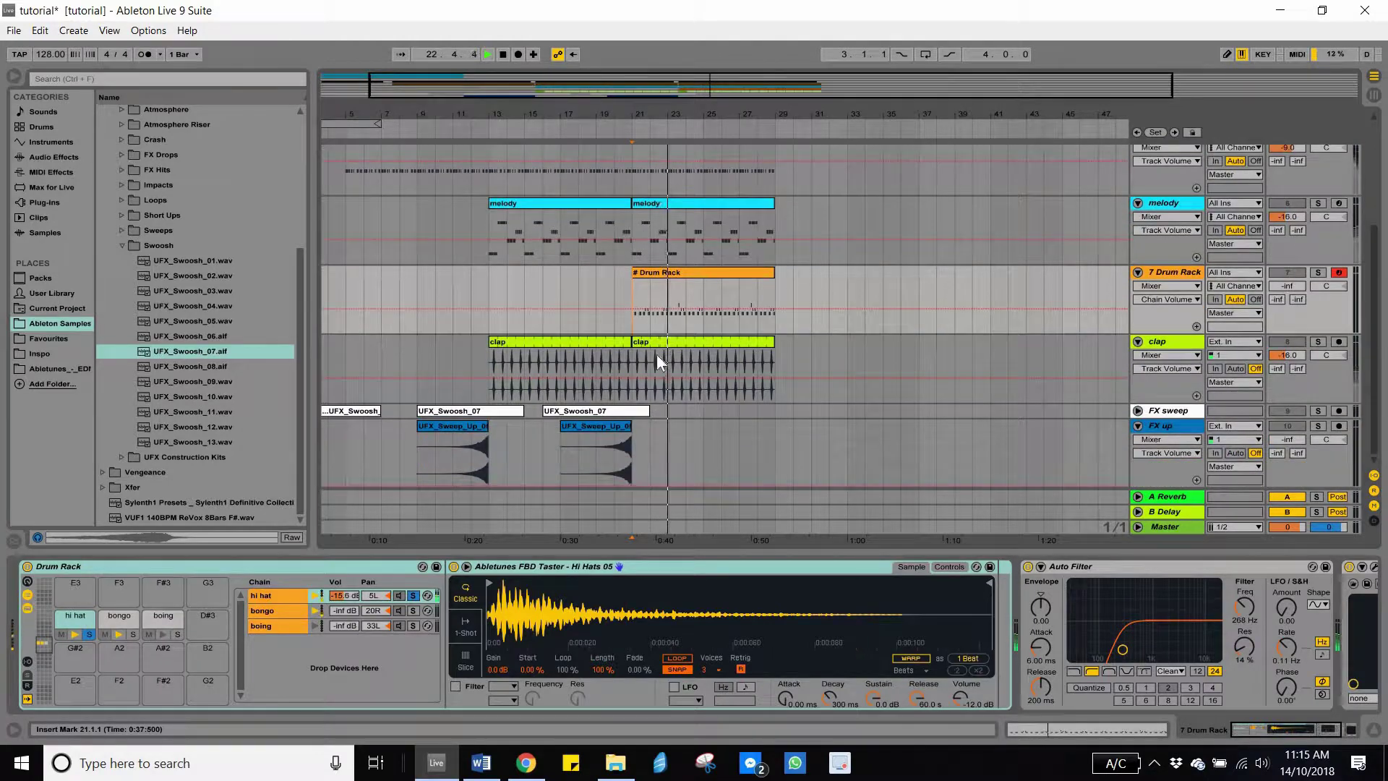
{"action": "key", "text": "space"}
{"action": "key", "text": "space"}
{"action": "left_click", "coordinate": [1320, 273]}
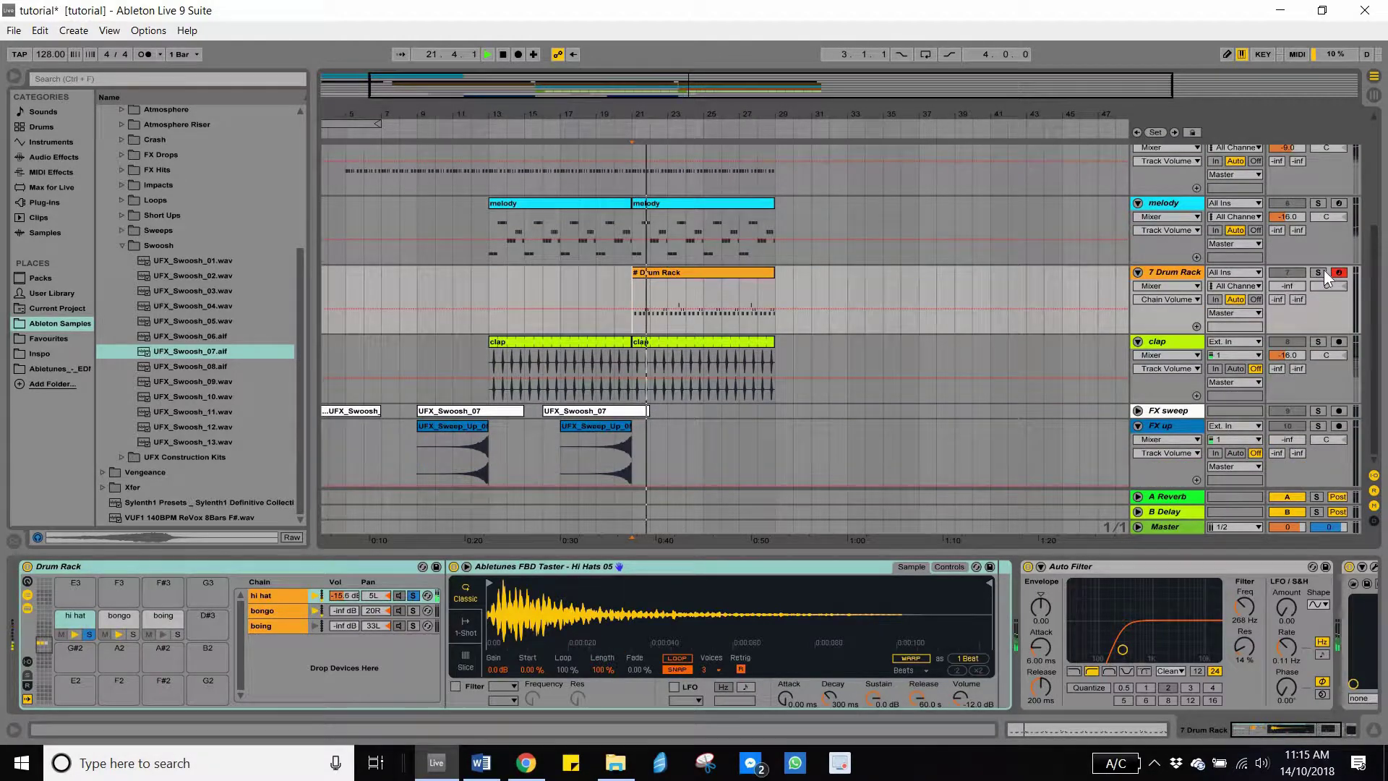
{"action": "key", "text": "space"}
Step: Back in Session View, raise the Drum Rack track's overall volume to 0.6 dB and play from bar 21
{"action": "key", "text": "Tab"}
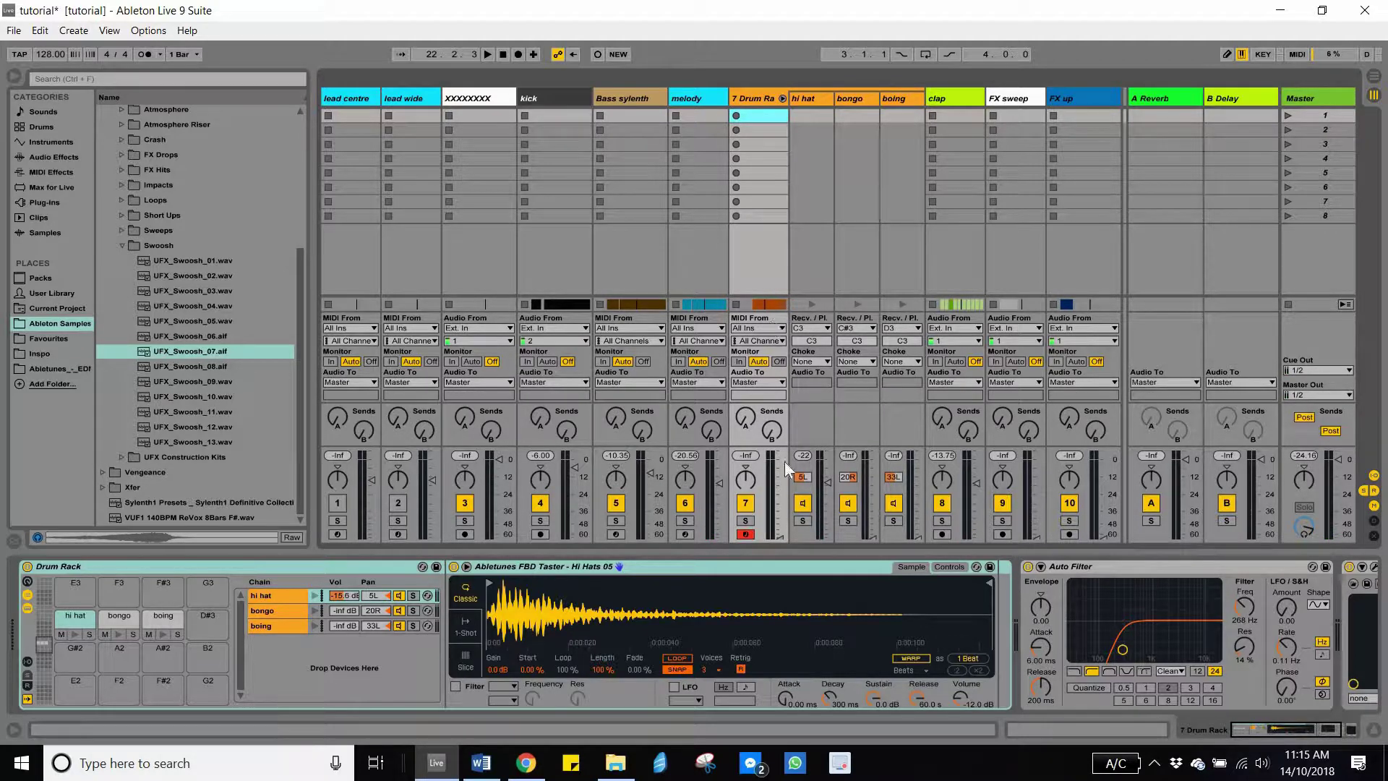
{"action": "left_click", "coordinate": [779, 537]}
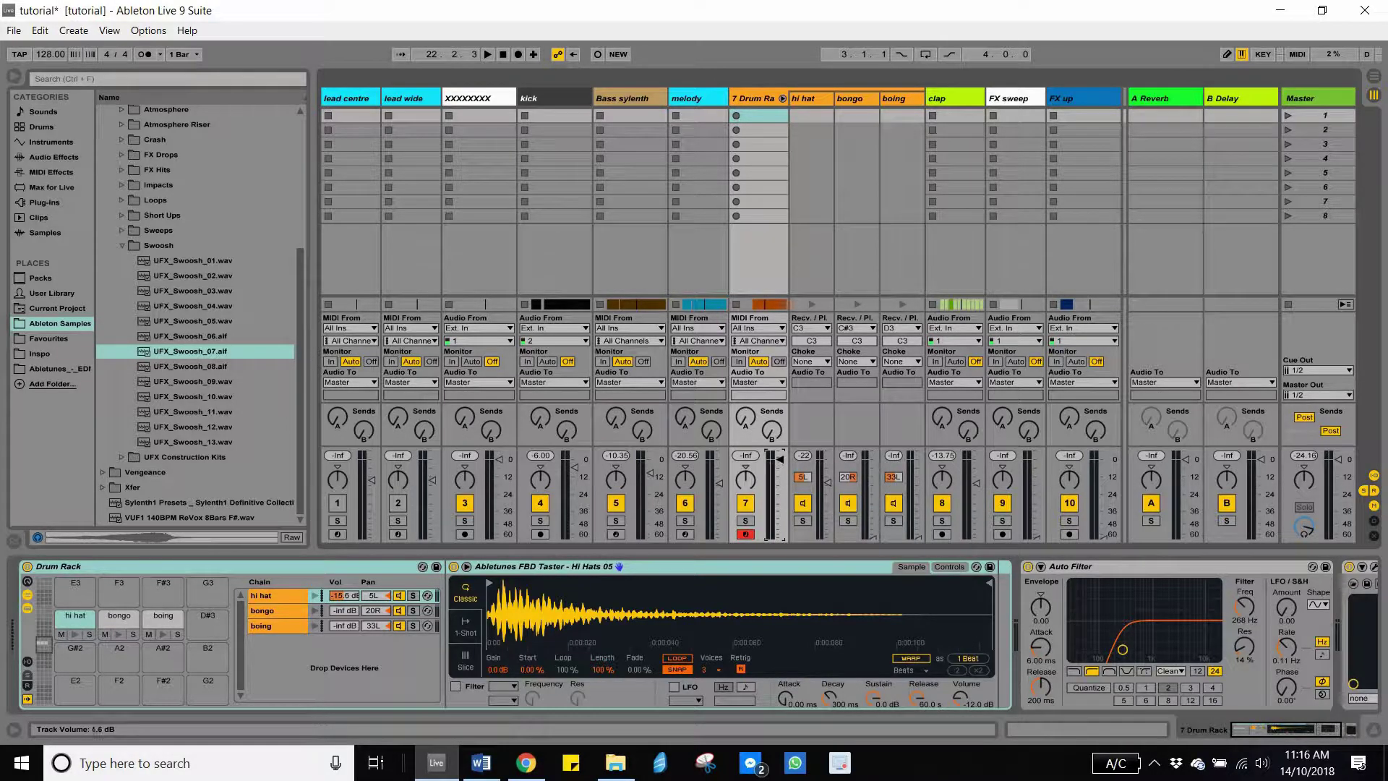
{"action": "key", "text": "space"}
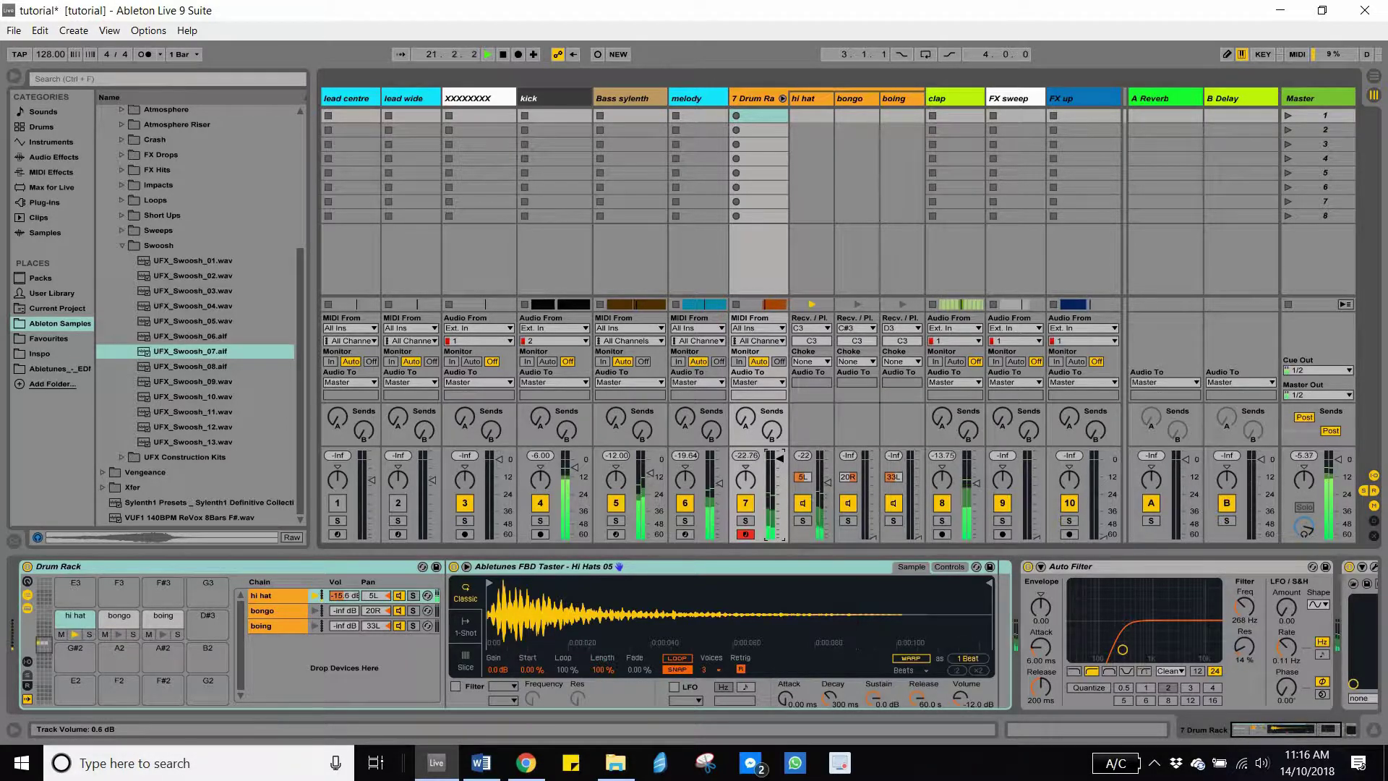
Step: Reset the hi hat chain to -inf dB and bring it back up to -7.0 dB against the playing mix
{"action": "left_click_drag", "start_coordinate": [827, 483], "coordinate": [867, 536]}
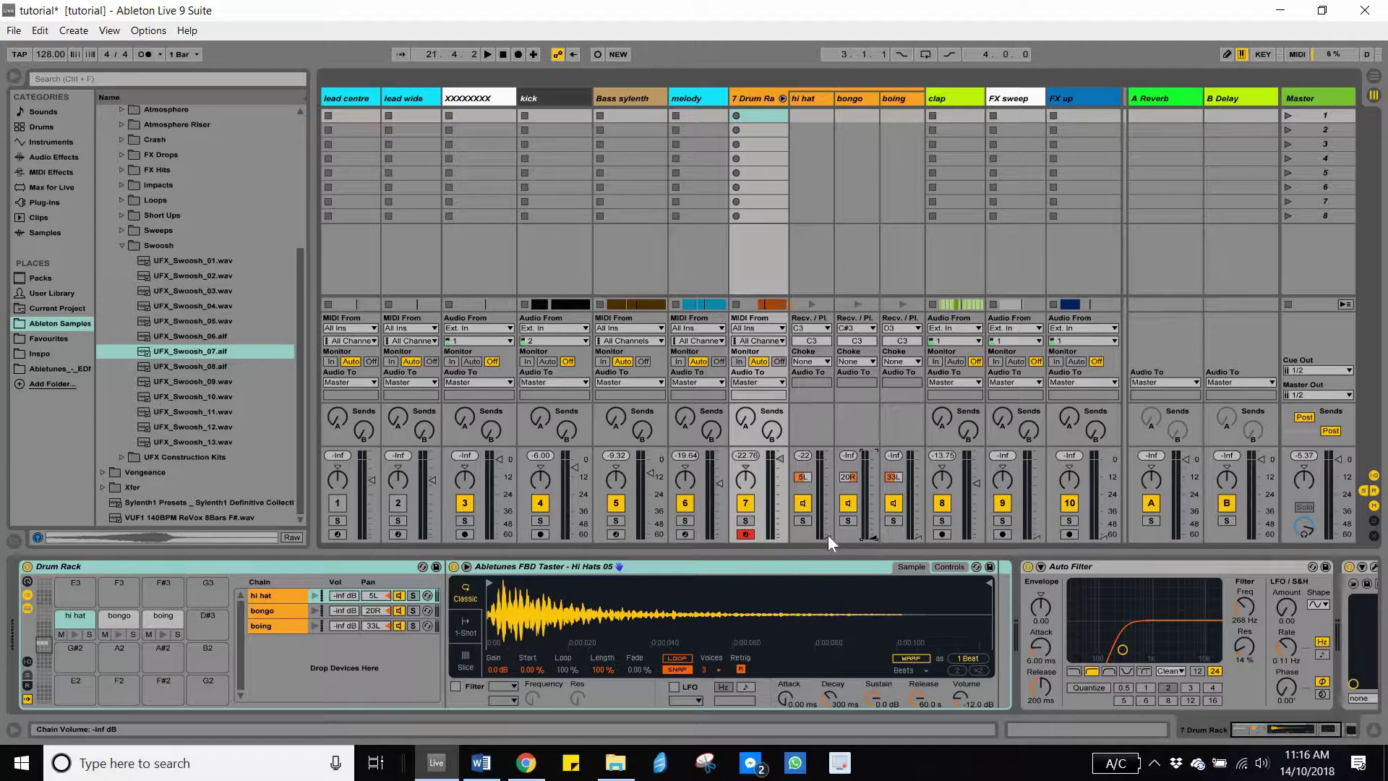
{"action": "key", "text": "space"}
{"action": "left_click_drag", "start_coordinate": [828, 536], "coordinate": [827, 474]}
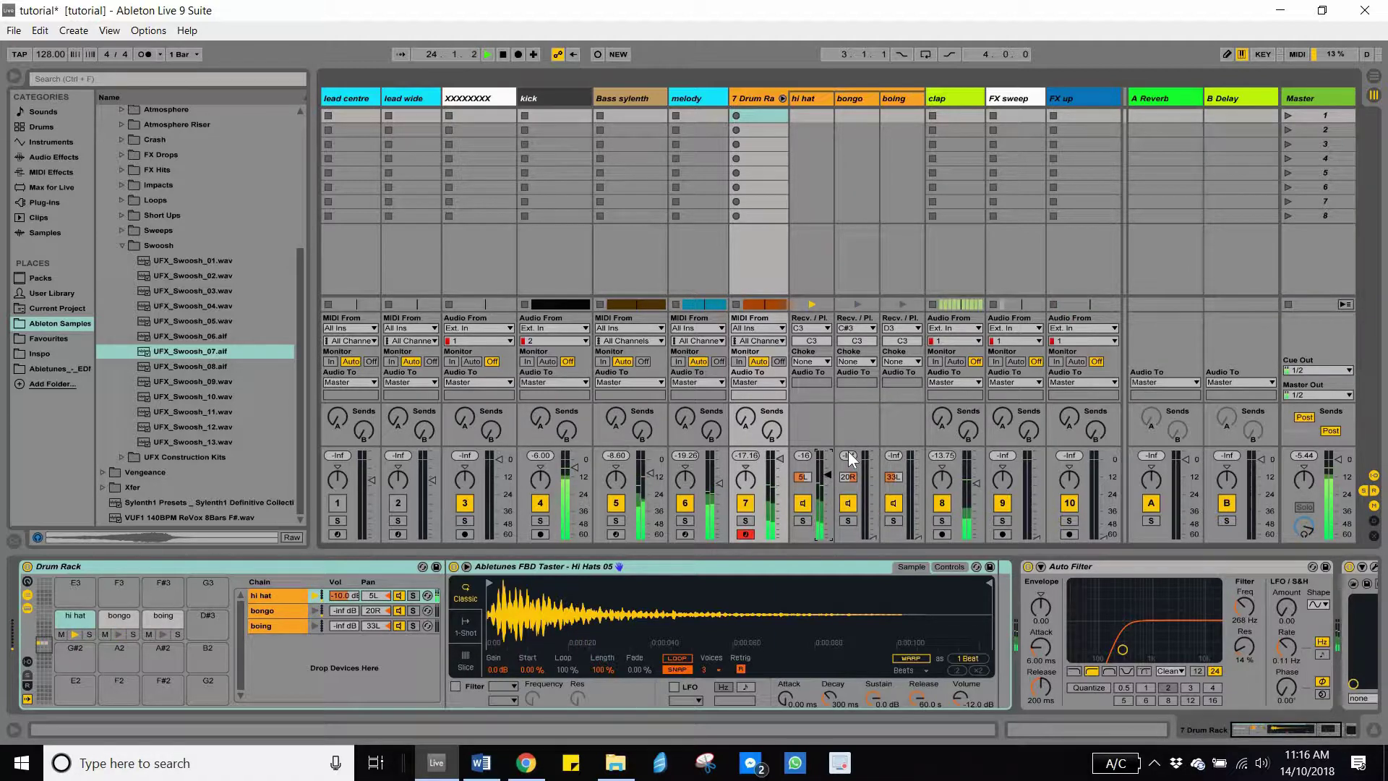
{"action": "key", "text": "Up"}
{"action": "key", "text": "Up"}
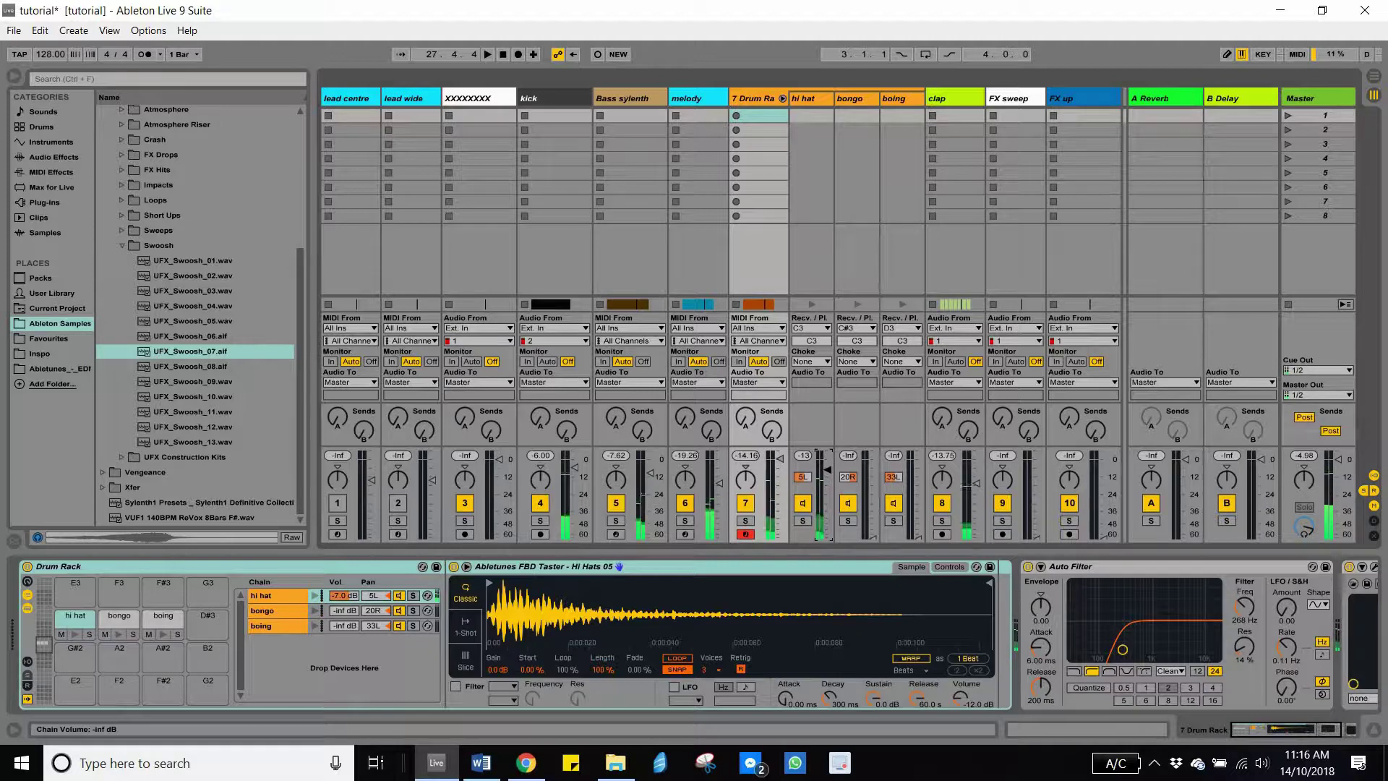
Step: Raise the bongo chain's volume to -9.0 dB, checking it soloed and within the full mix
{"action": "key", "text": "space"}
{"action": "left_click_drag", "start_coordinate": [873, 536], "coordinate": [879, 461]}
{"action": "key", "text": "Up"}
{"action": "key", "text": "Up"}
{"action": "key", "text": "Up"}
{"action": "left_click", "coordinate": [848, 520]}
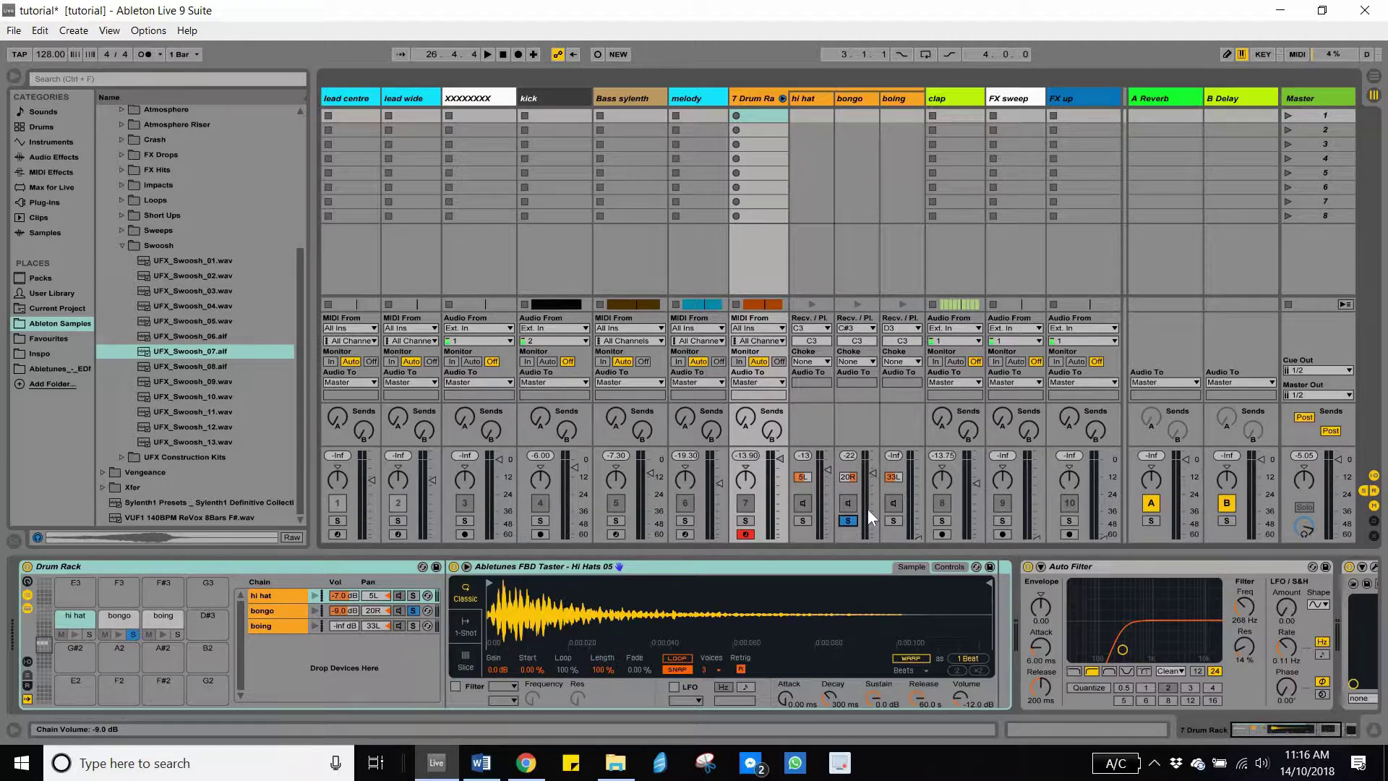
{"action": "key", "text": "space"}
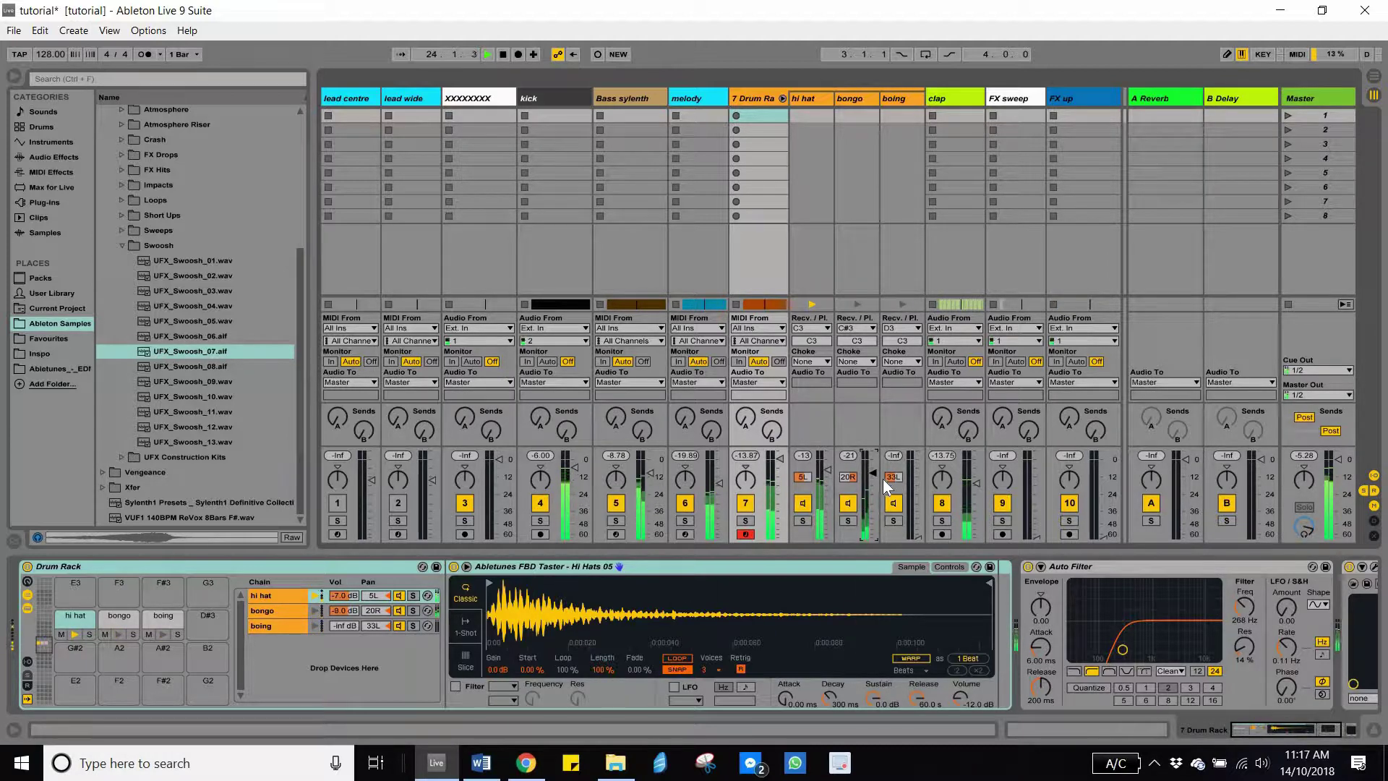
Step: Raise the boing chain's volume to -17.0 dB against the playing mix, then stop playback and fold the Drum Rack's chains
{"action": "key", "text": "space"}
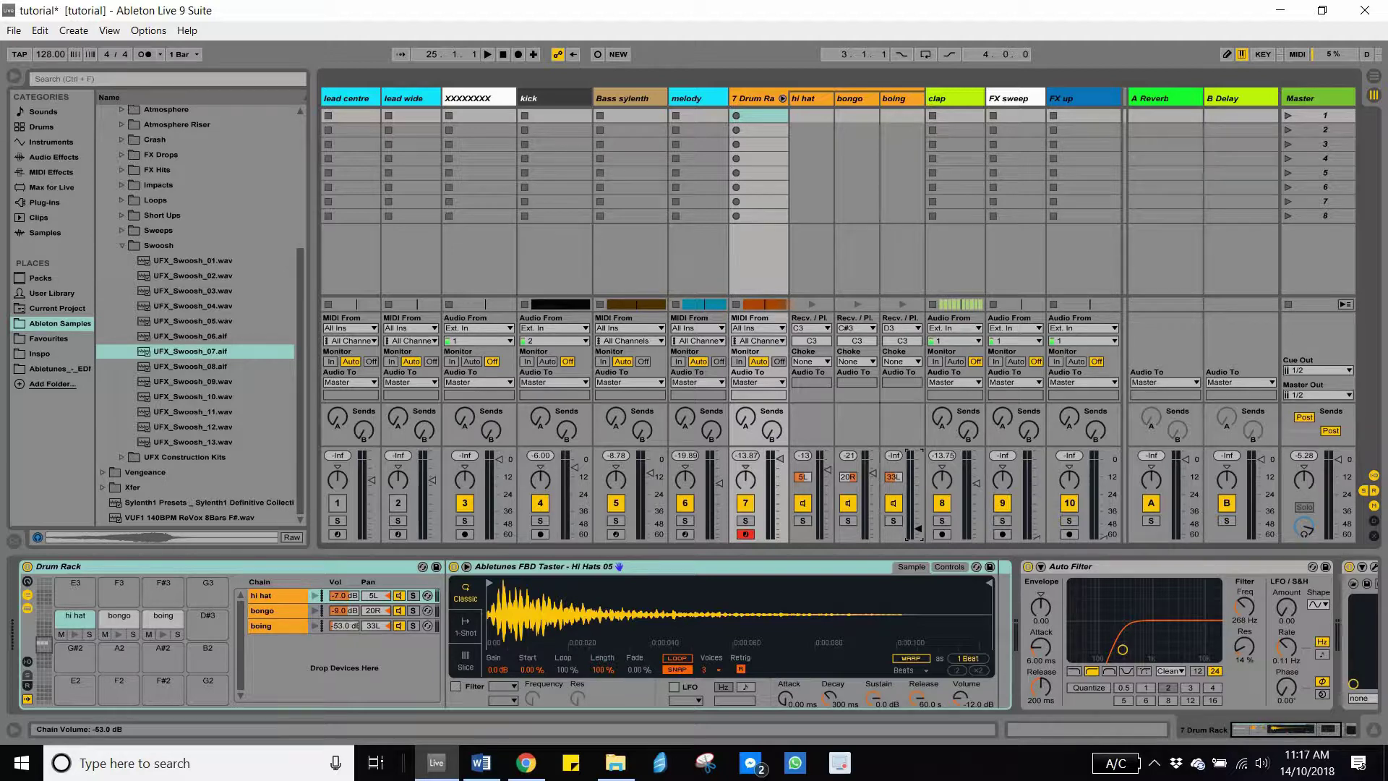
{"action": "left_click_drag", "start_coordinate": [918, 519], "coordinate": [918, 497]}
{"action": "key", "text": "space"}
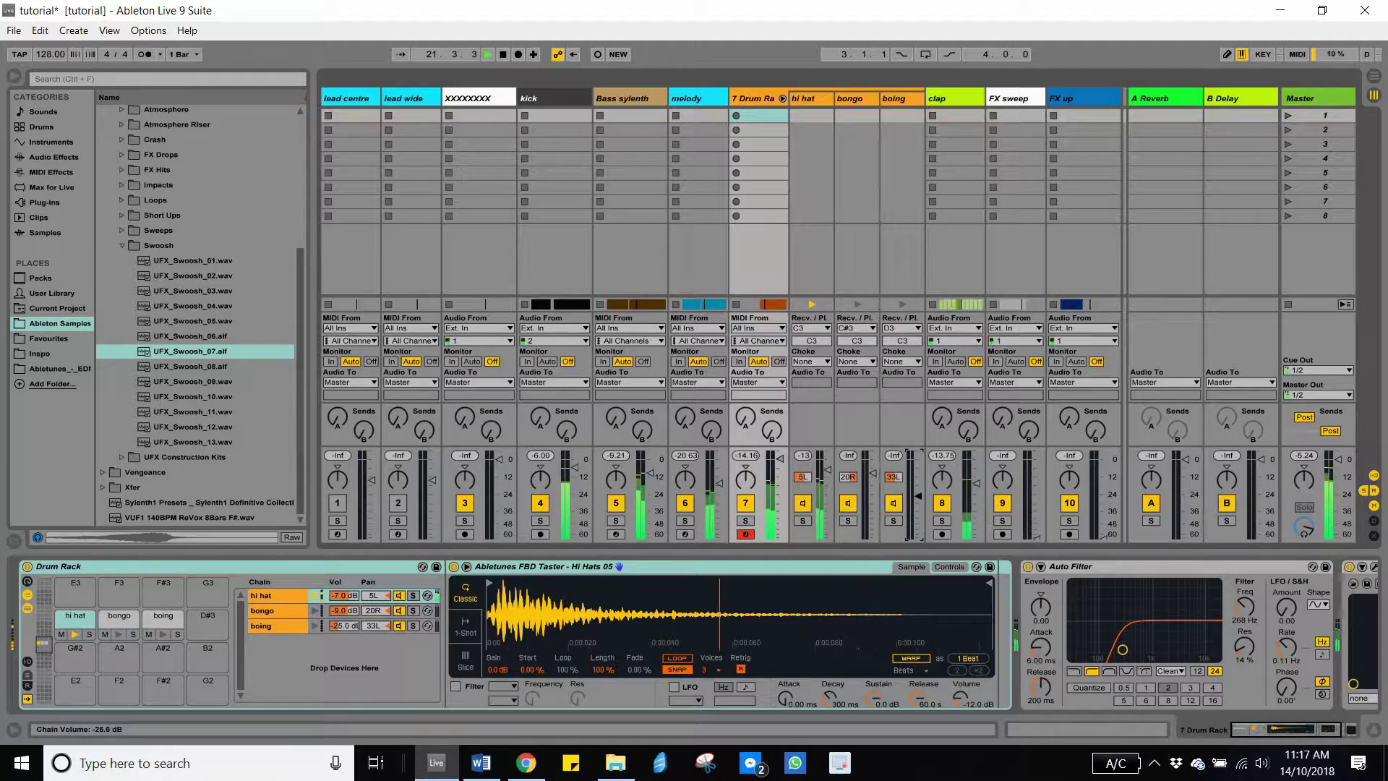
{"action": "left_click_drag", "start_coordinate": [918, 496], "coordinate": [918, 483]}
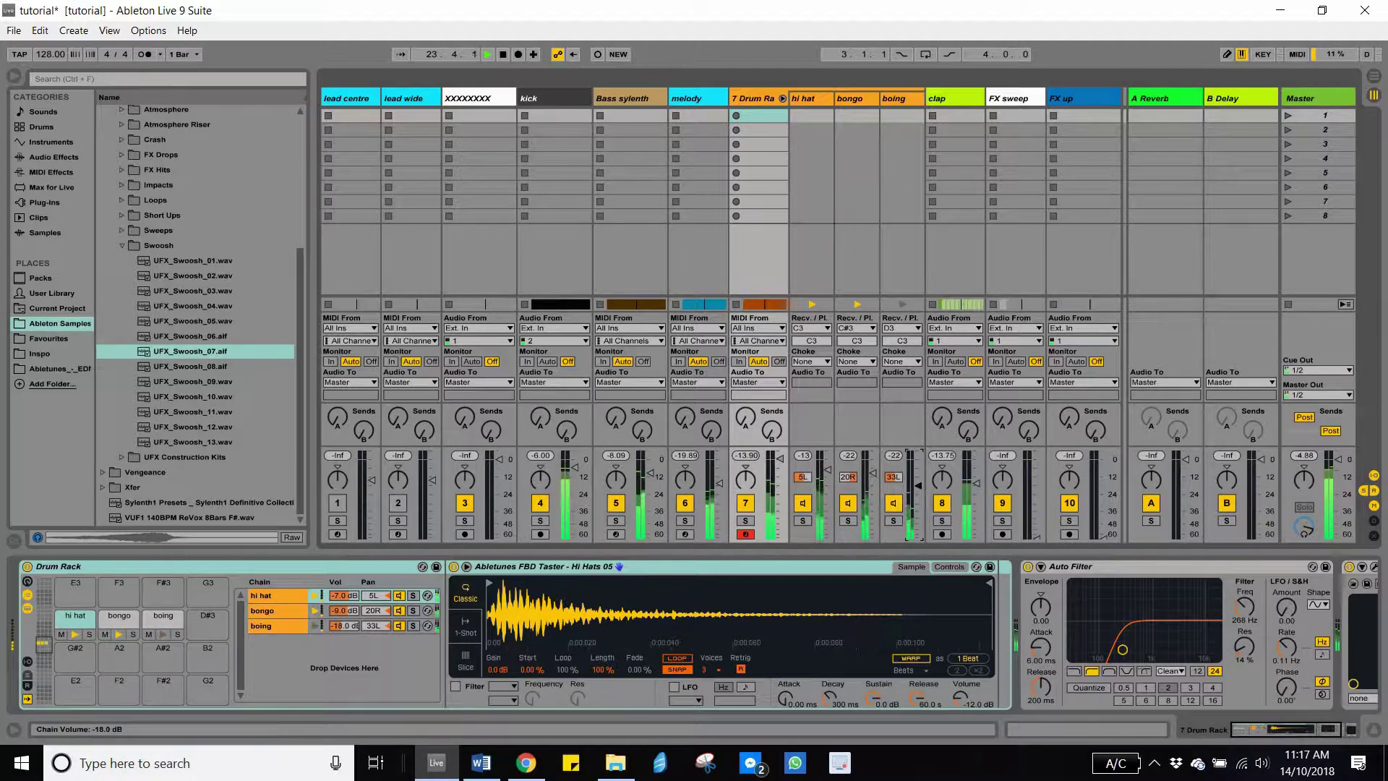
{"action": "left_click_drag", "start_coordinate": [918, 485], "coordinate": [918, 478]}
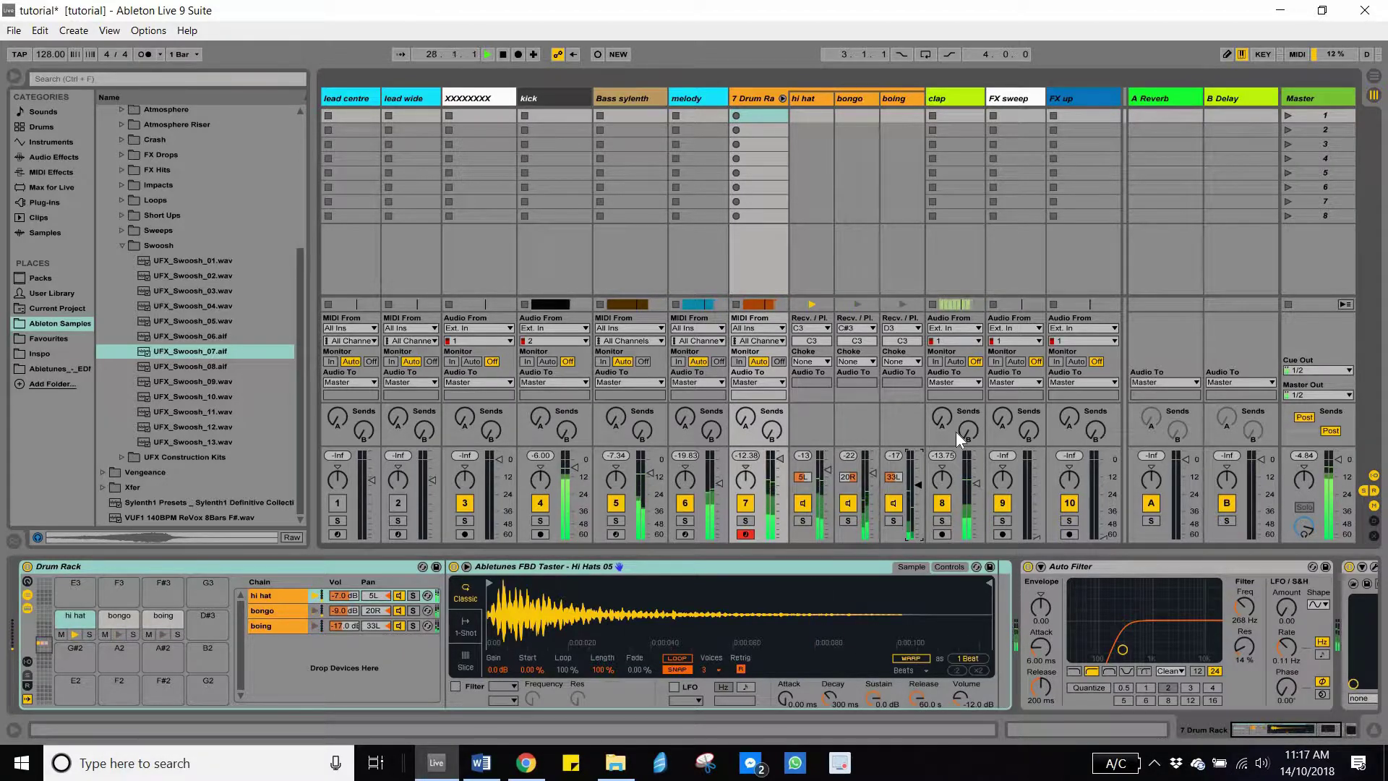
{"action": "key", "text": "space"}
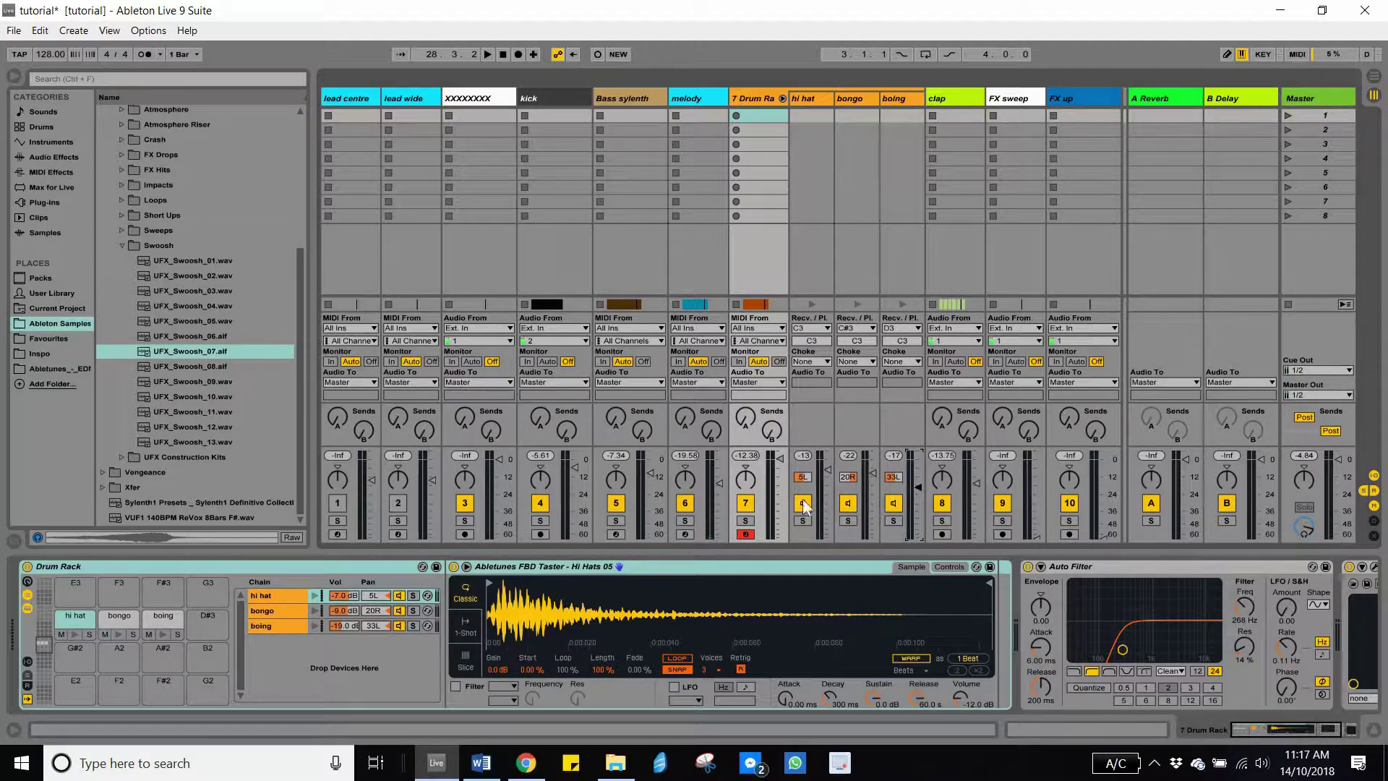
{"action": "left_click", "coordinate": [782, 98]}
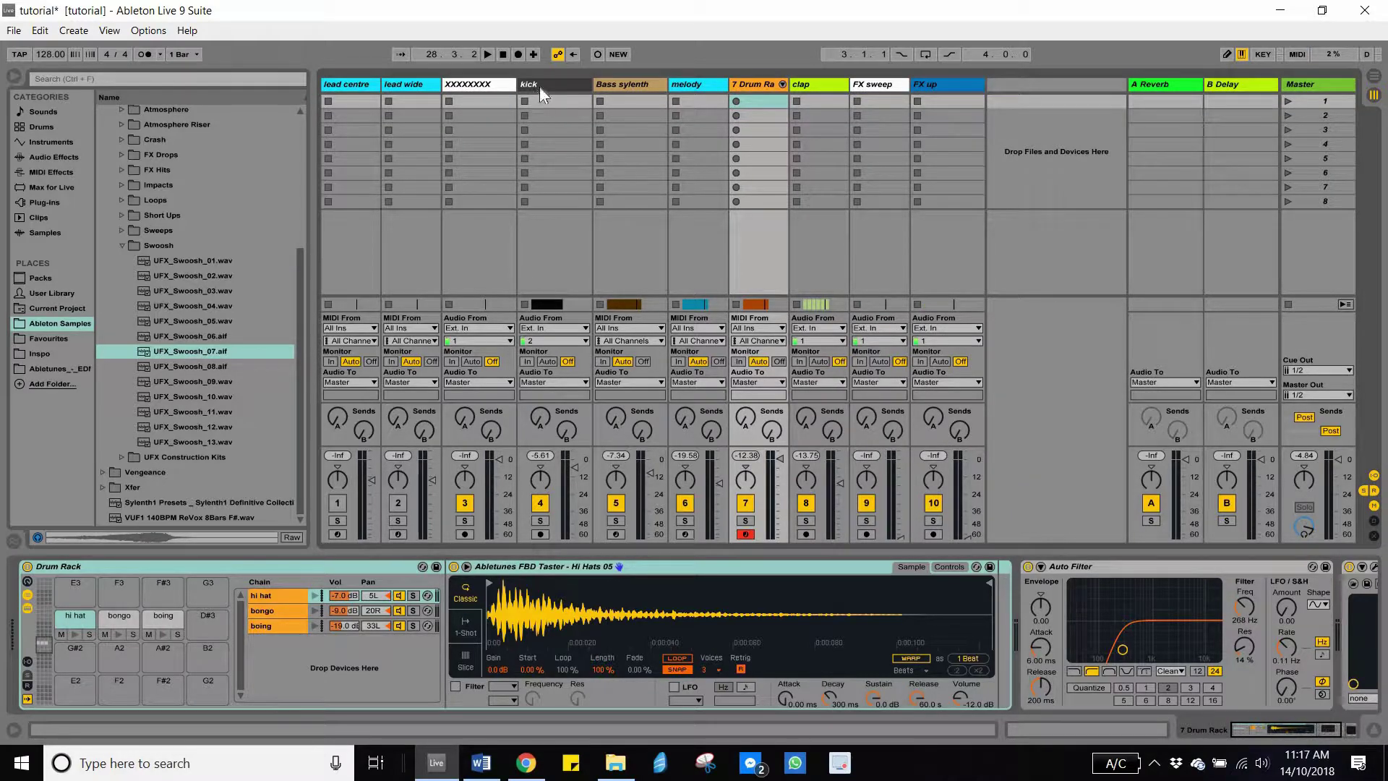
Step: Examine the device chains on the kick, Bass sylenth, clap, melody and Drum Rack tracks
{"action": "left_click", "coordinate": [567, 92]}
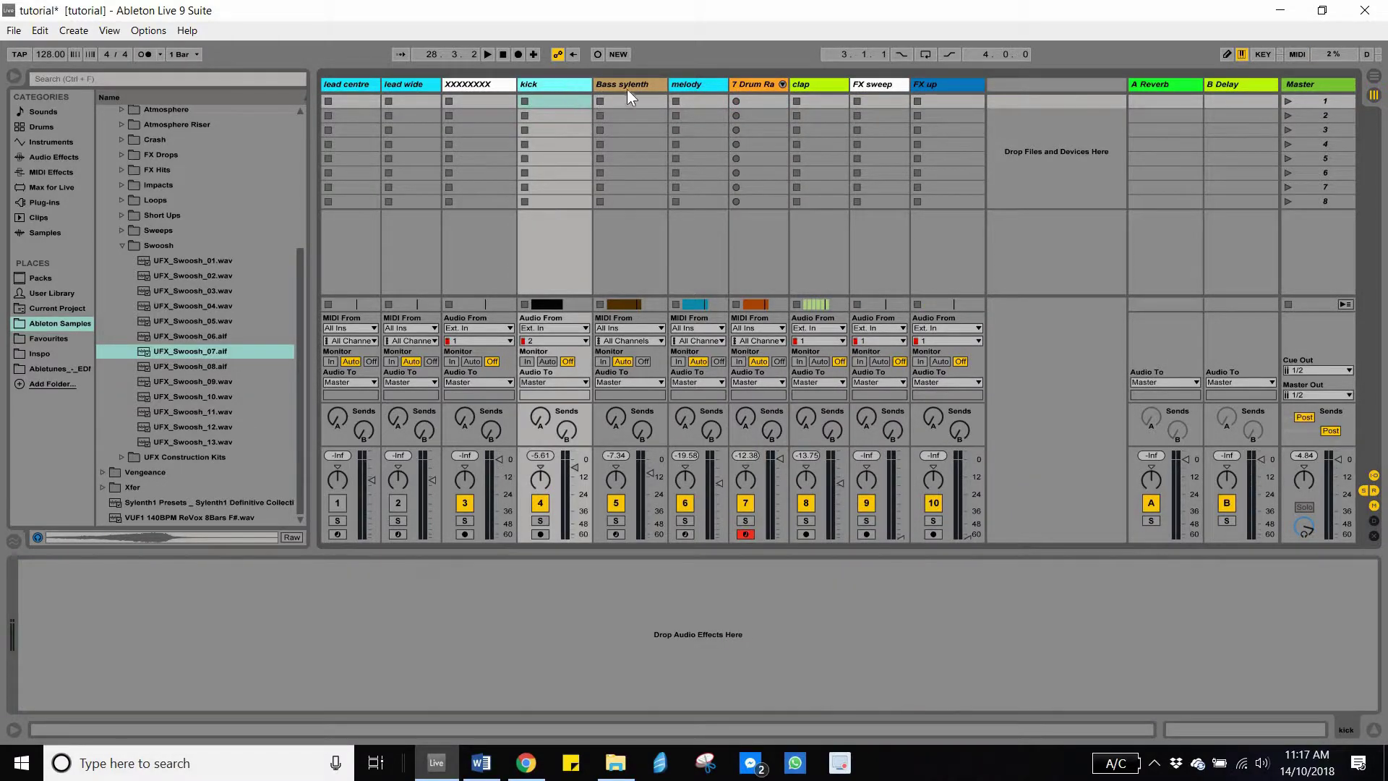
{"action": "left_click", "coordinate": [659, 111]}
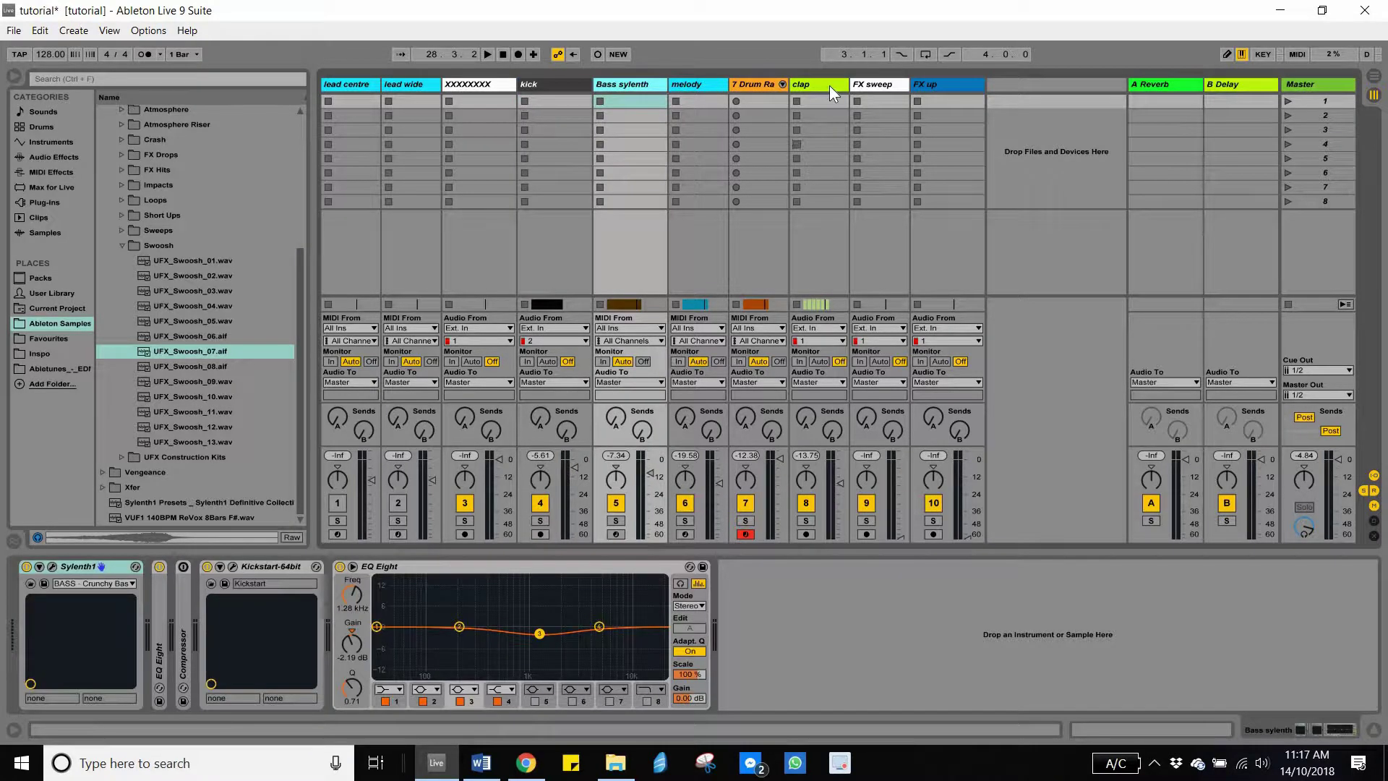
{"action": "left_click", "coordinate": [830, 85]}
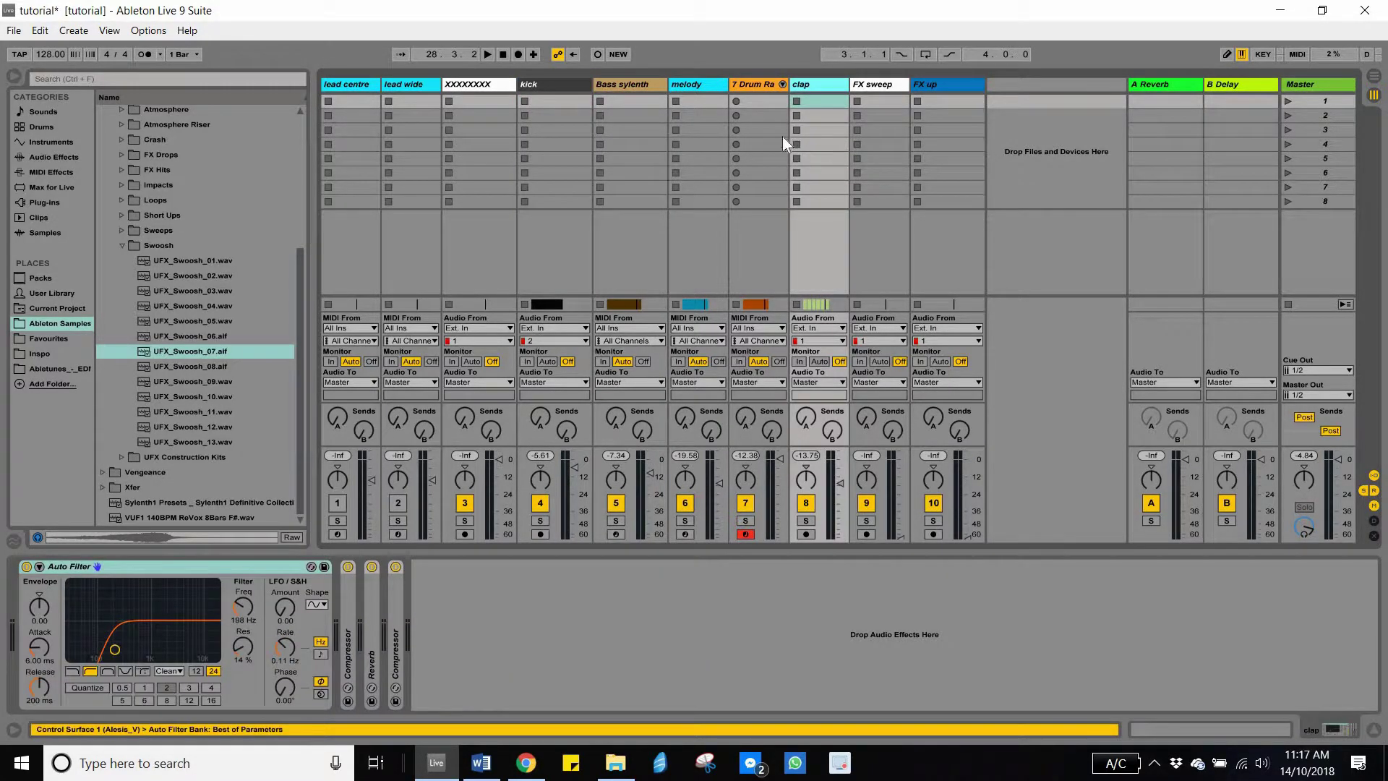
{"action": "left_click", "coordinate": [697, 85]}
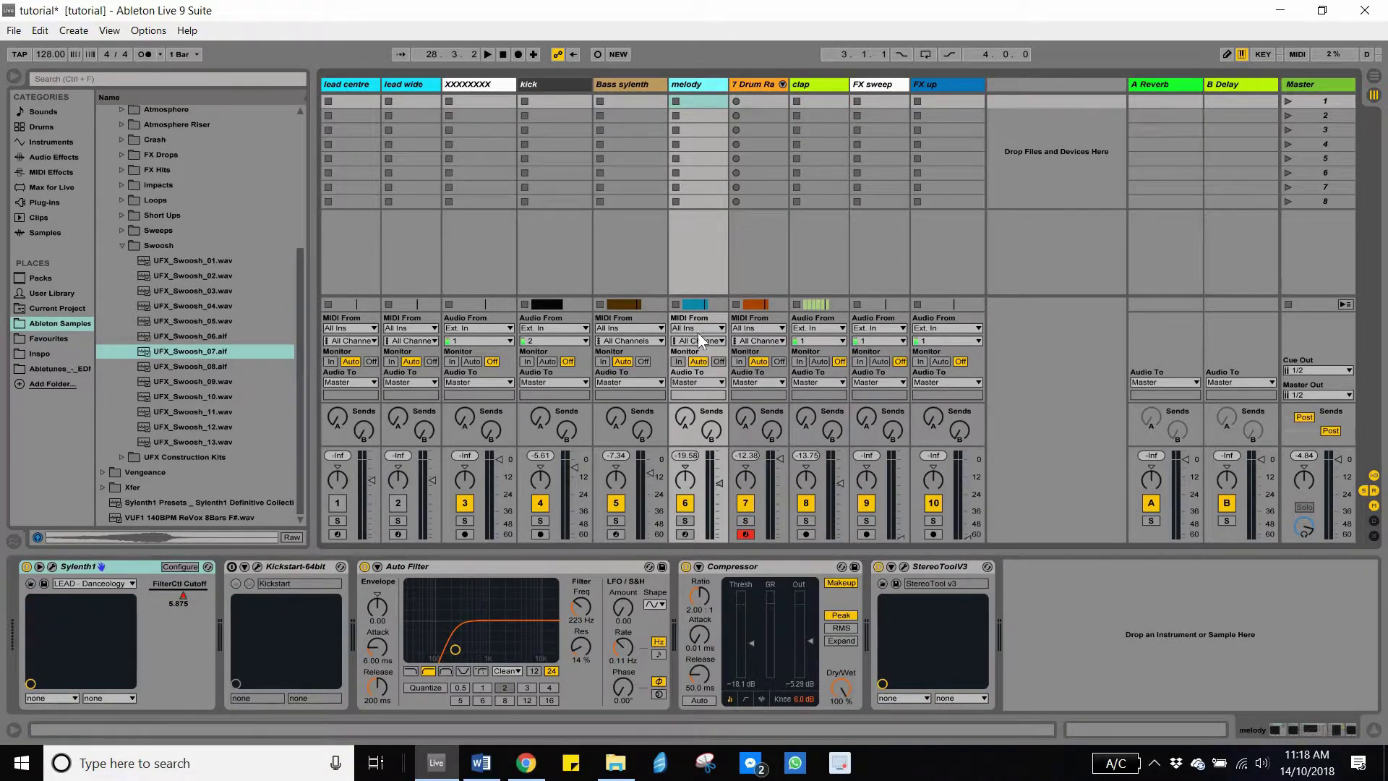
{"action": "key", "text": "Right"}
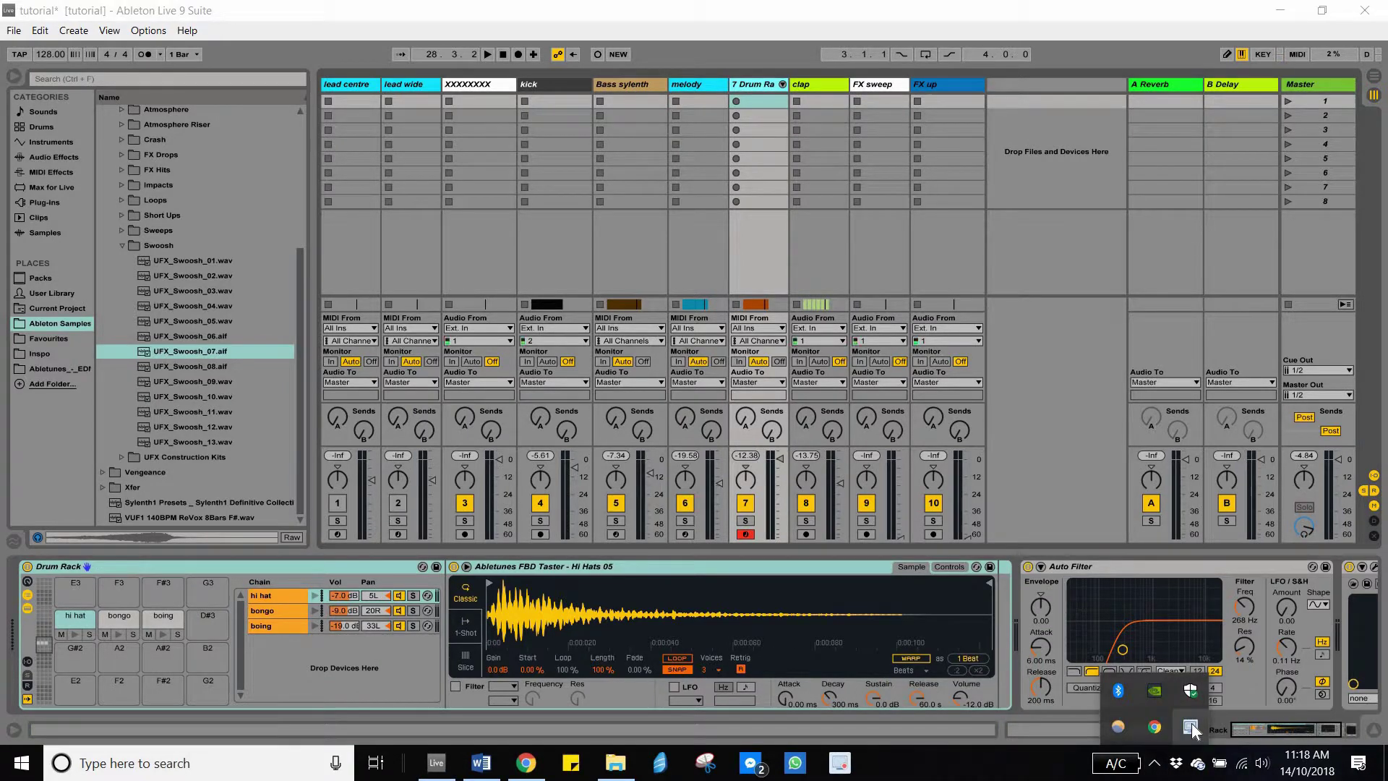
{"action": "right_click", "coordinate": [1191, 722]}
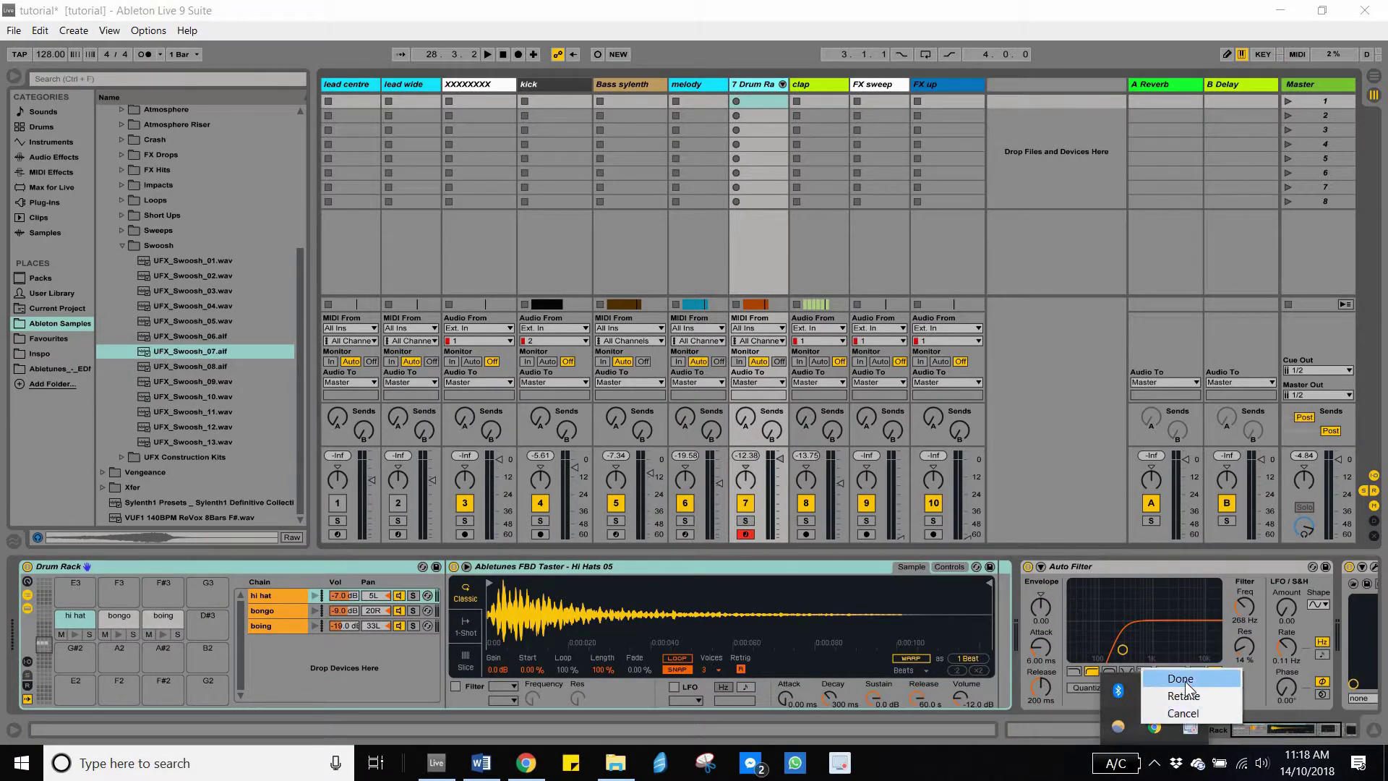